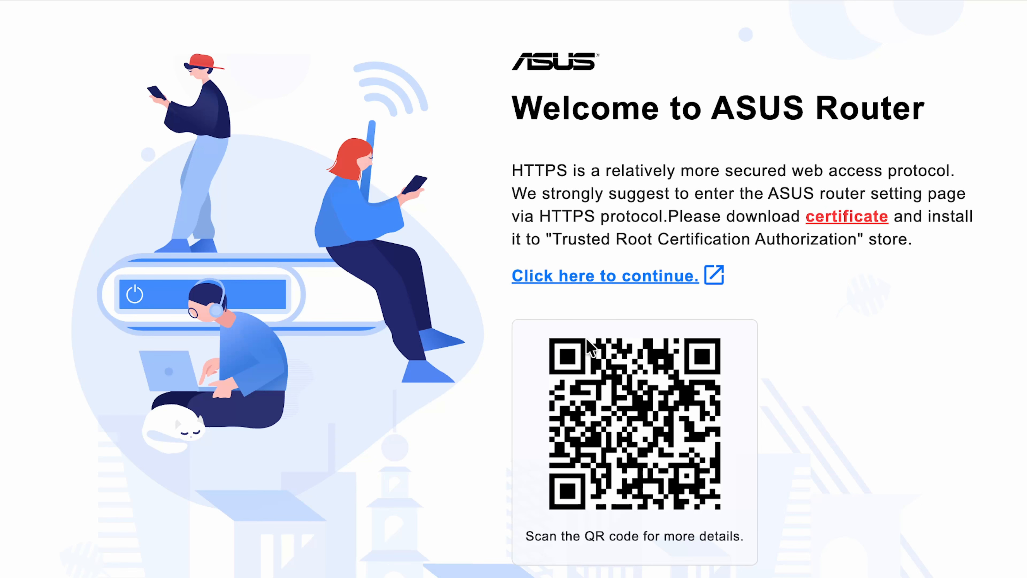
Continue over HTTPS and proceed past the certificate warning to 192.168.50.1 (unsafe)
click(672, 280)
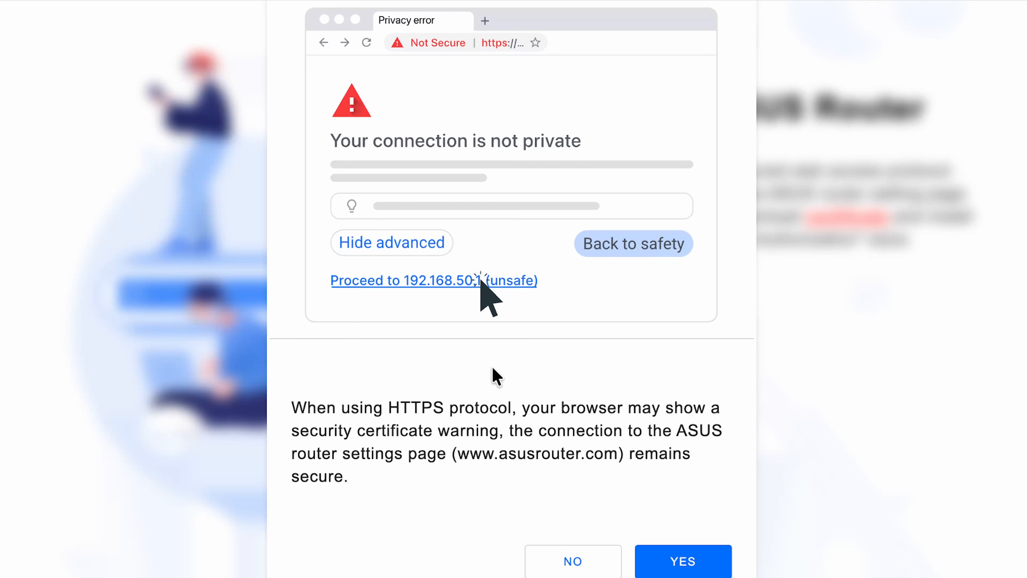
click(683, 565)
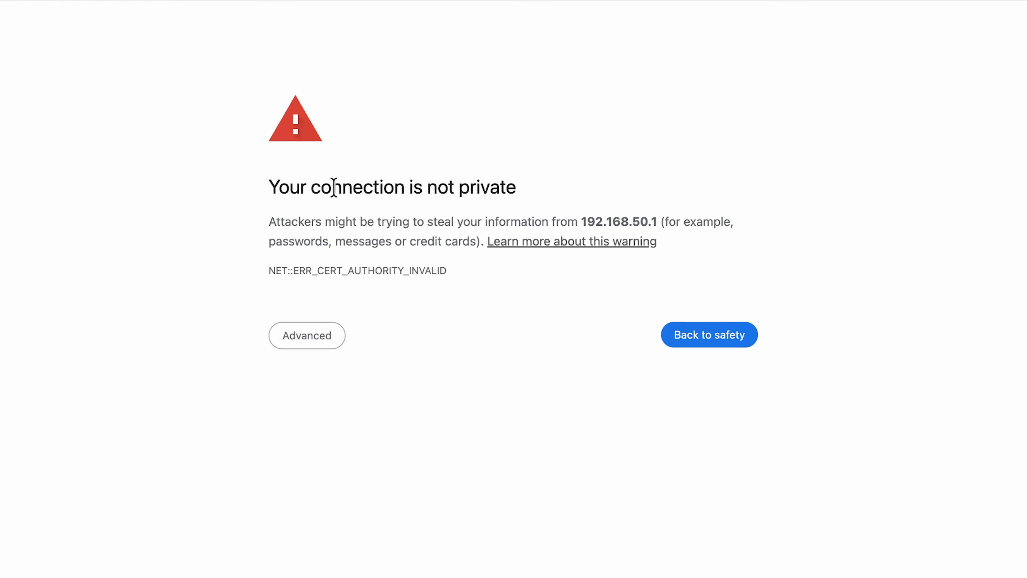
click(308, 341)
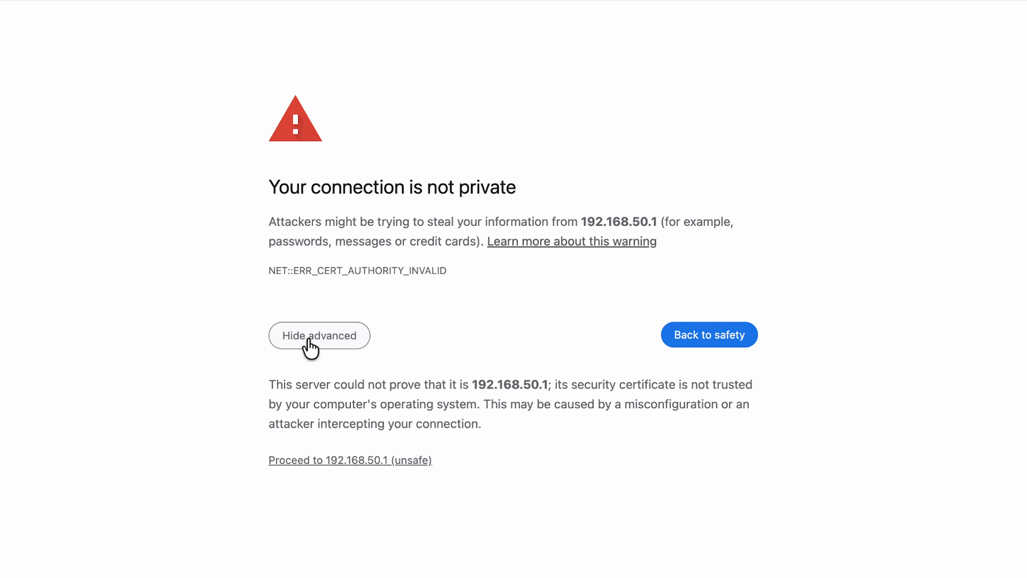
click(331, 460)
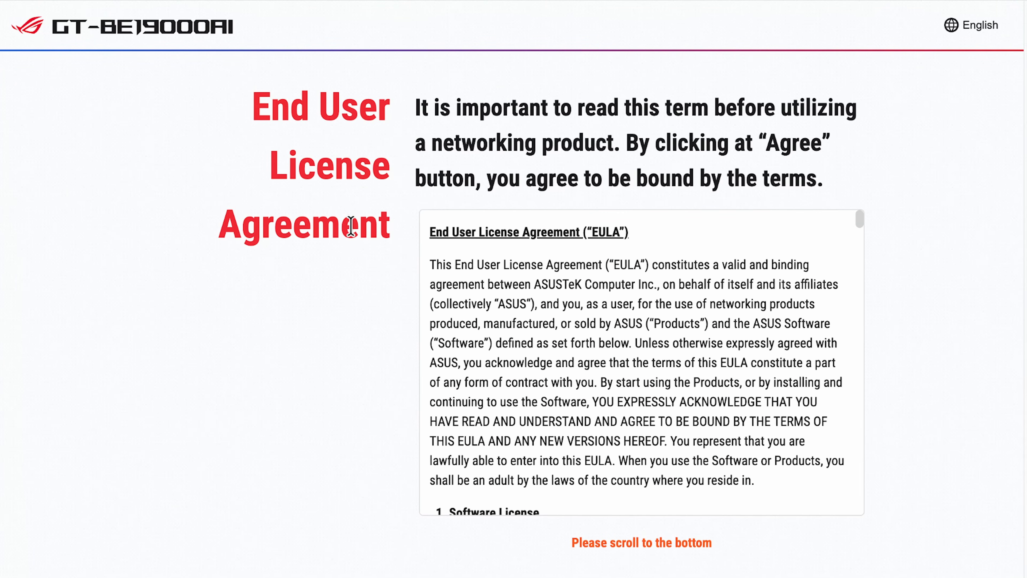
Scroll through the EULA, confirm being above 16, and agree to it
drag(860, 221, 866, 517)
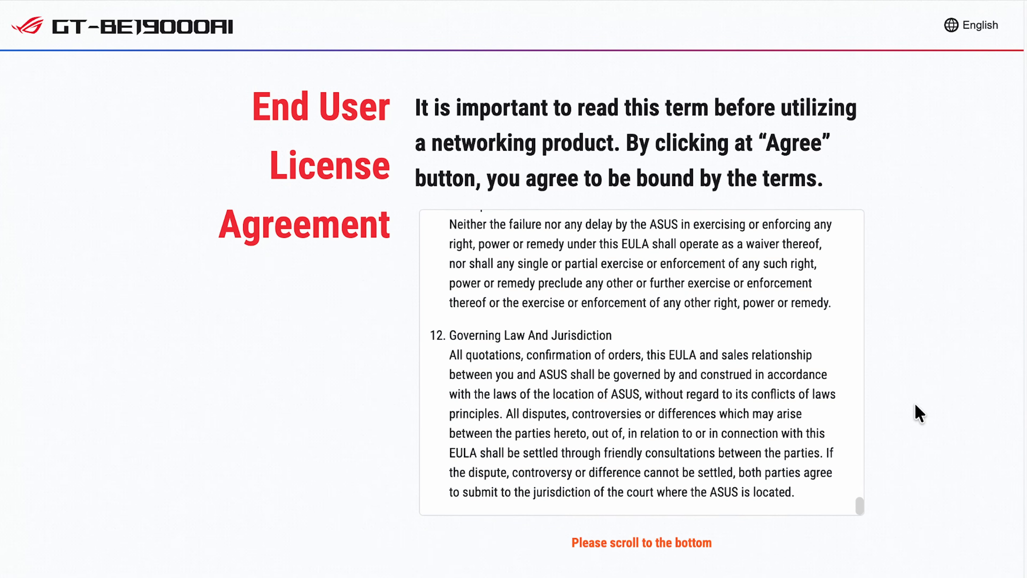
scroll(918, 413, down, 3)
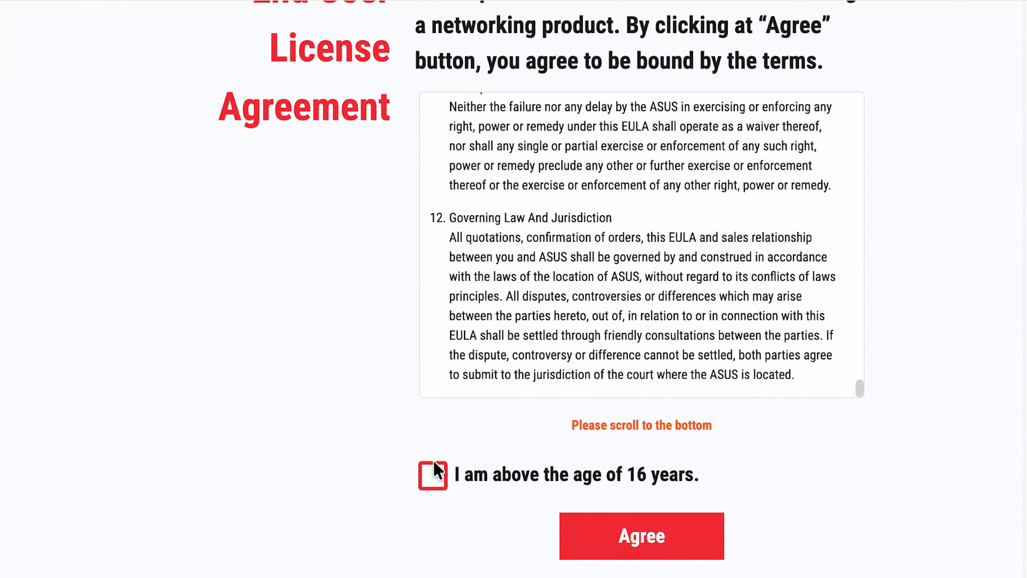
click(436, 479)
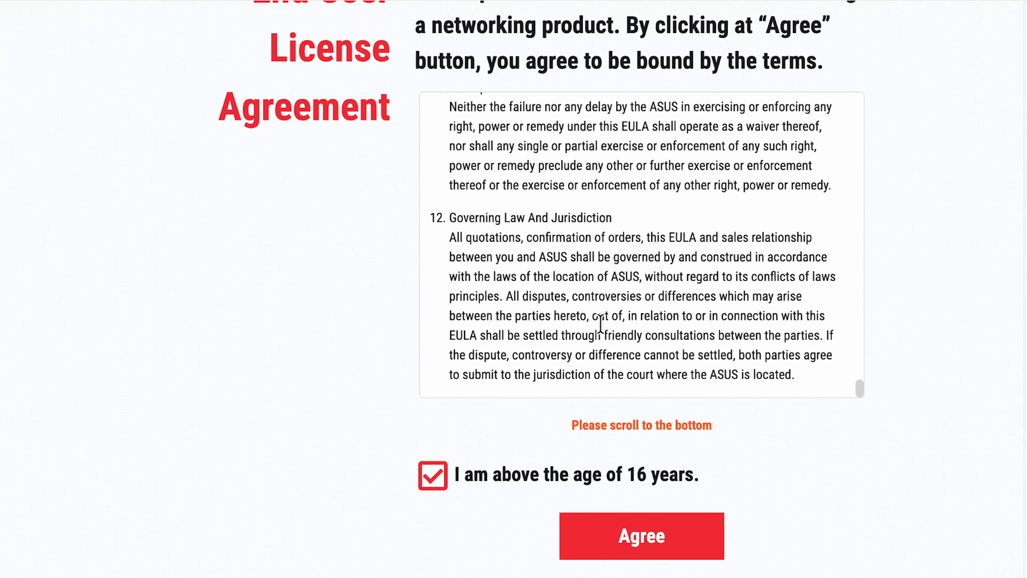
click(644, 544)
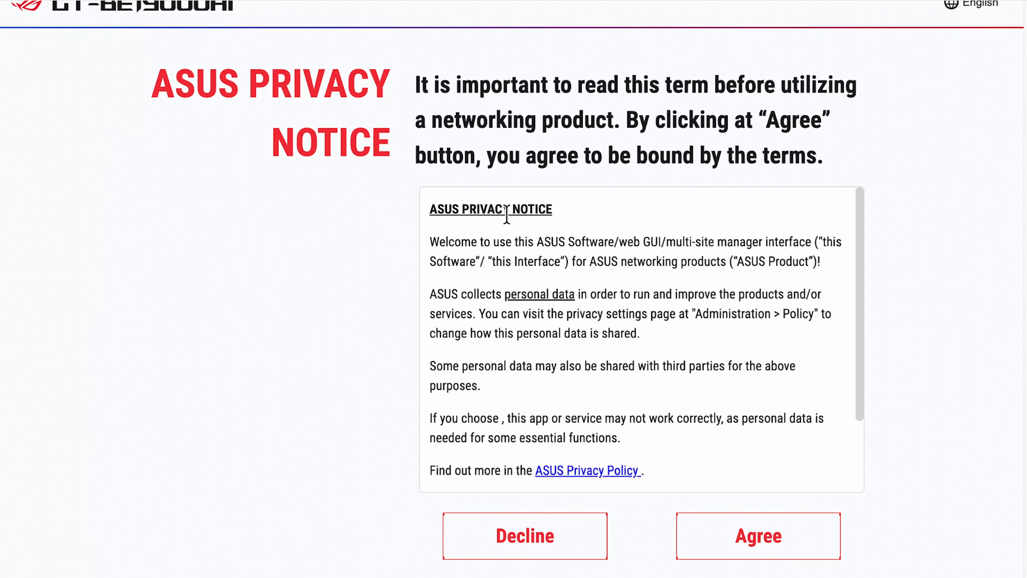
Read through and agree to the ASUS Privacy Notice
mouse_move(860, 240)
mouse_down()
mouse_move(864, 332)
mouse_move(873, 238)
mouse_up()
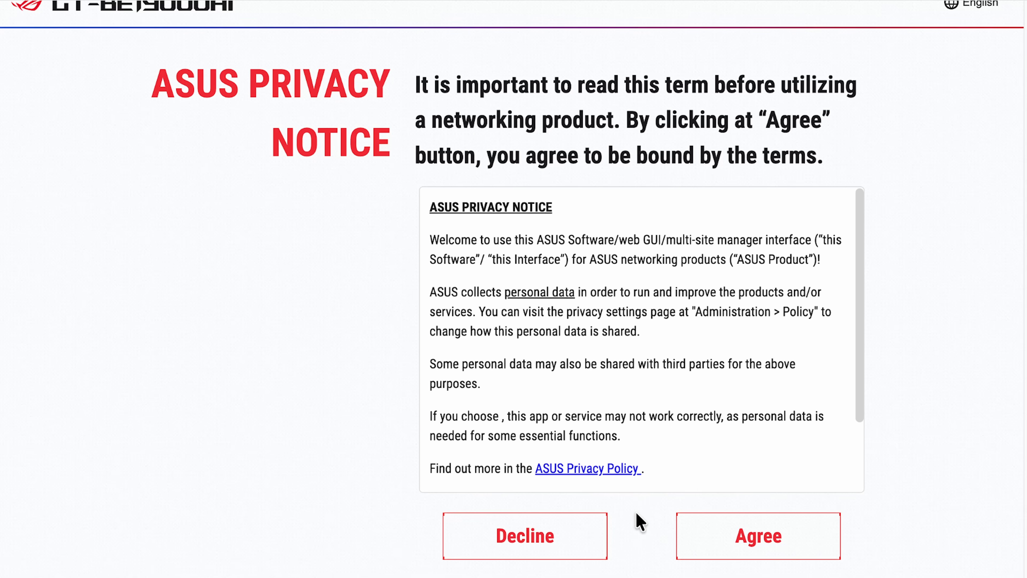
drag(860, 372, 855, 428)
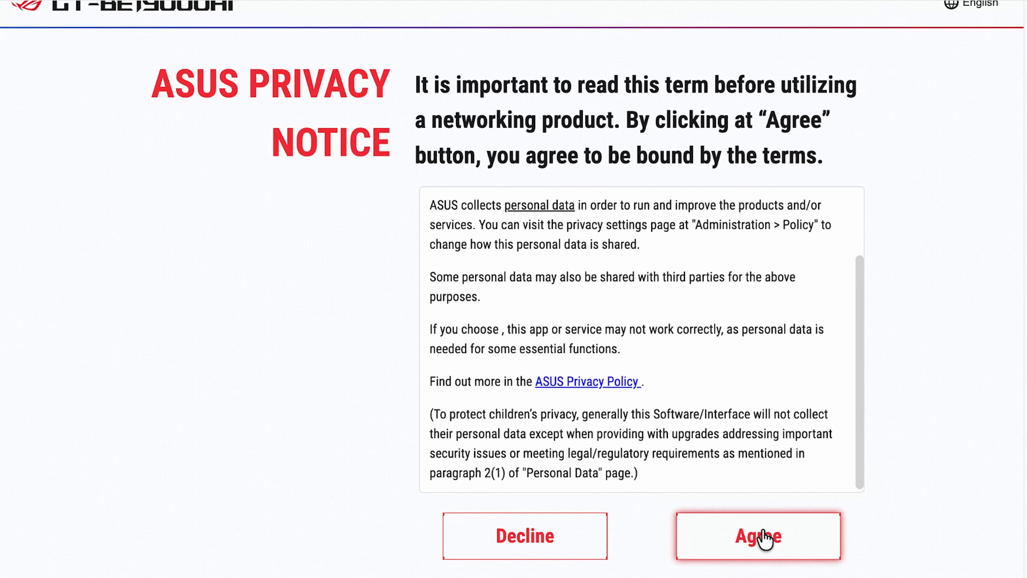
click(765, 538)
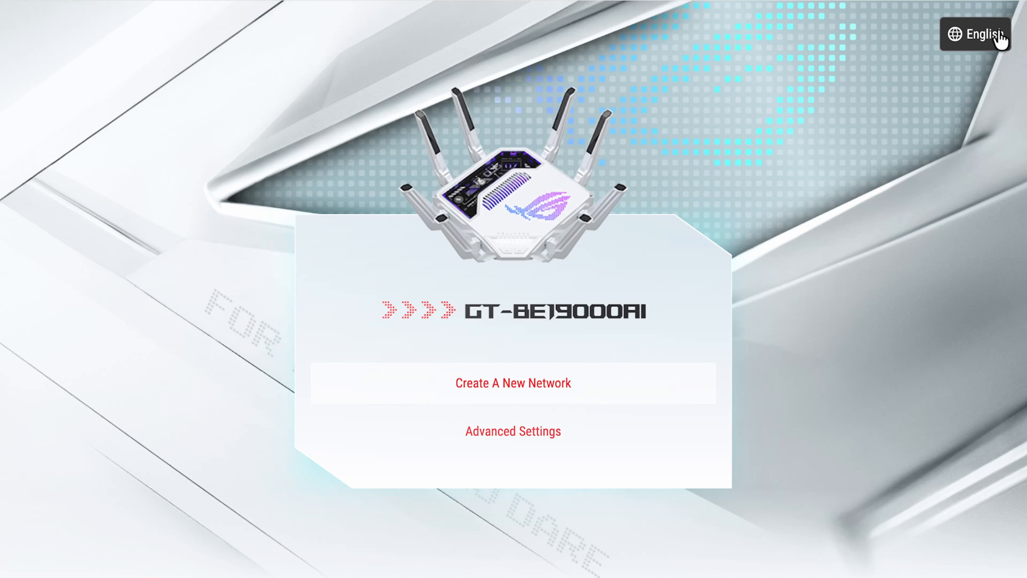
click(985, 40)
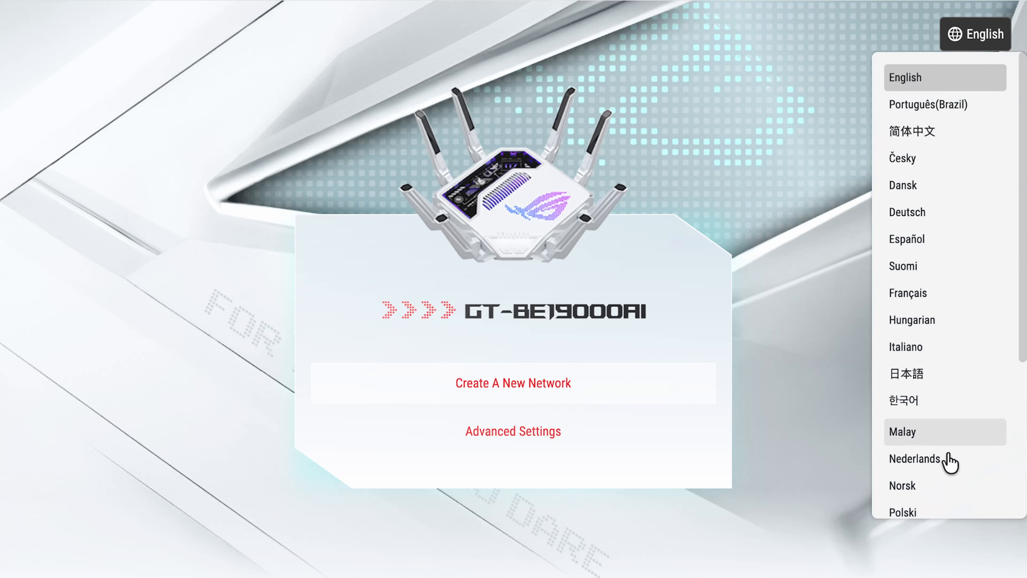
scroll(949, 473, down, 3)
scroll(949, 473, down, 2)
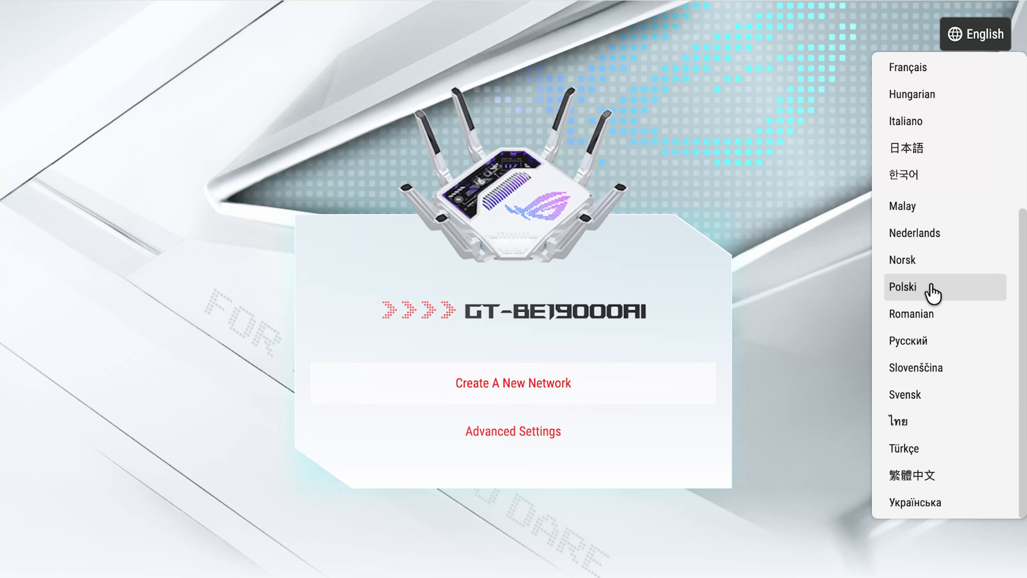
scroll(938, 262, up, 3)
scroll(945, 110, up, 1)
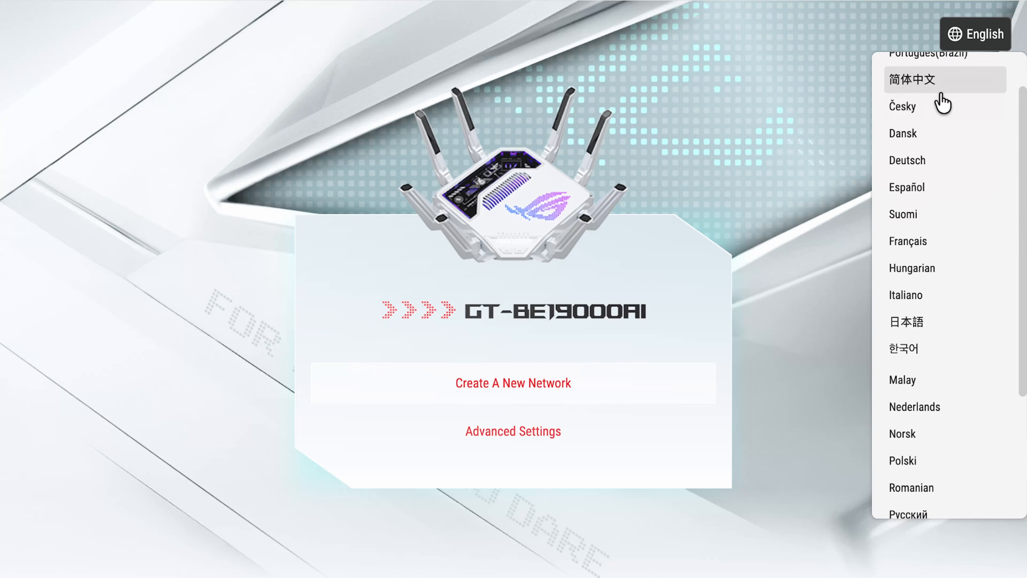
scroll(945, 110, up, 1)
scroll(942, 104, up, 1)
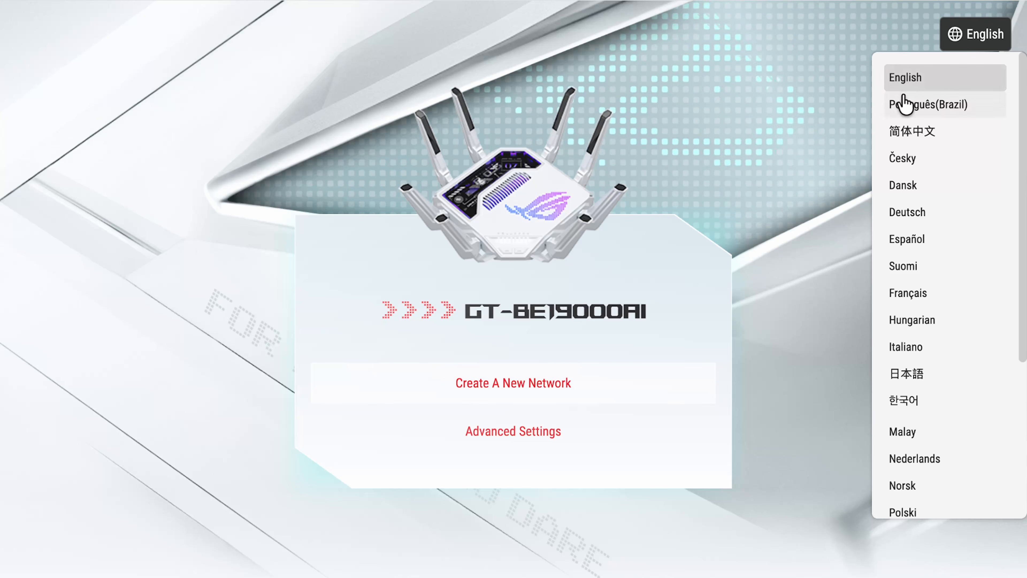
click(759, 280)
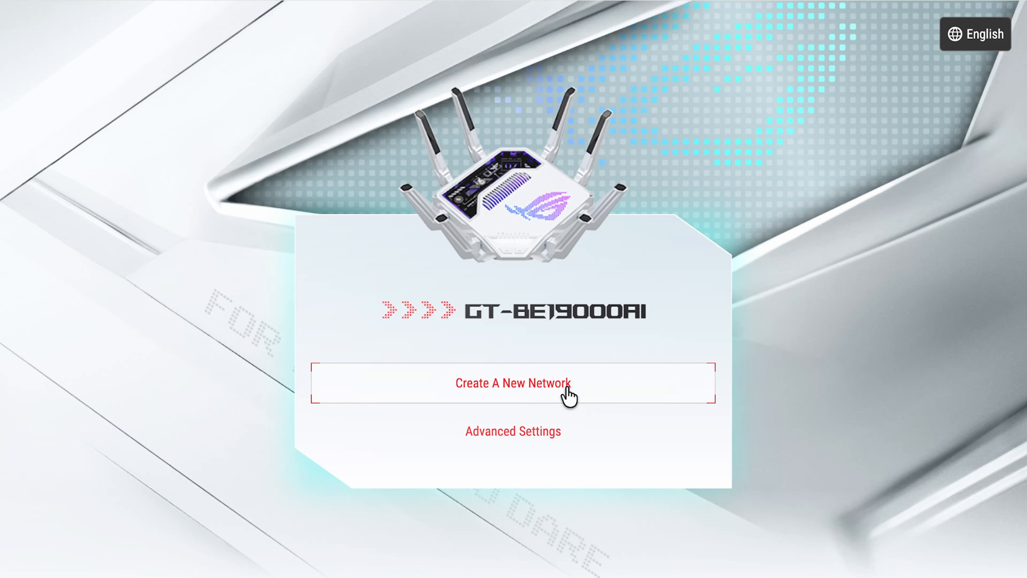
click(508, 434)
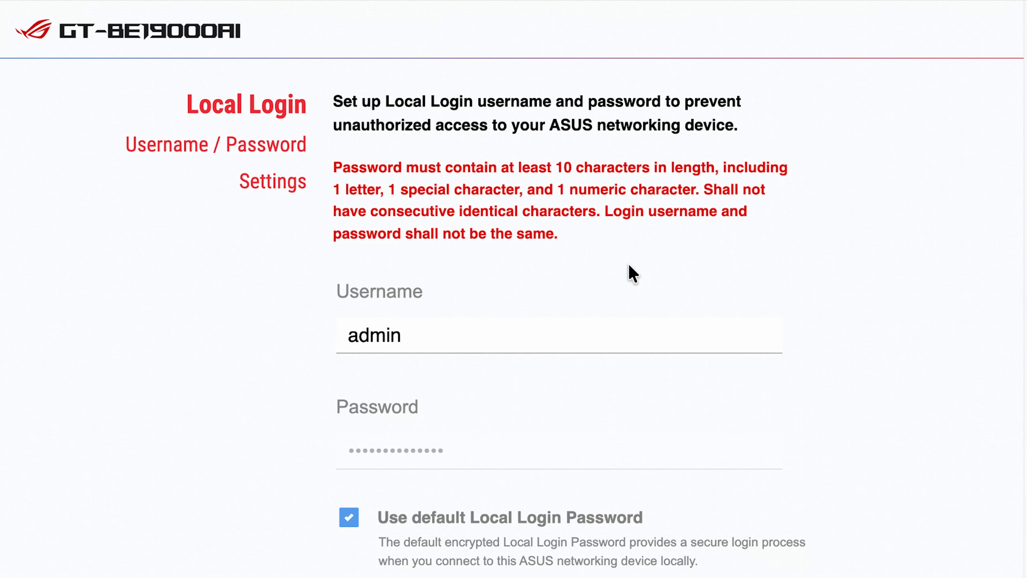
scroll(628, 264, down, 5)
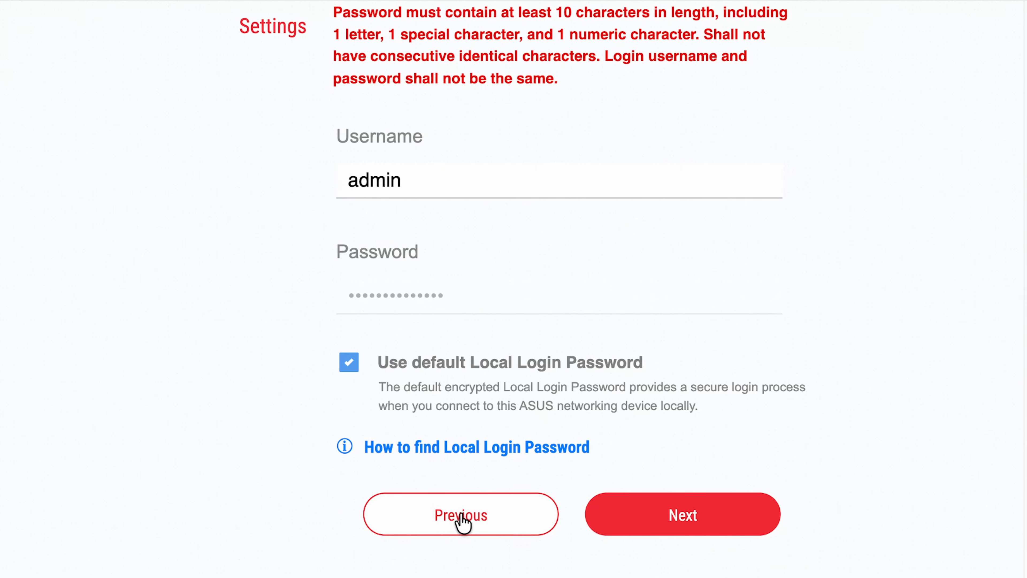
click(462, 521)
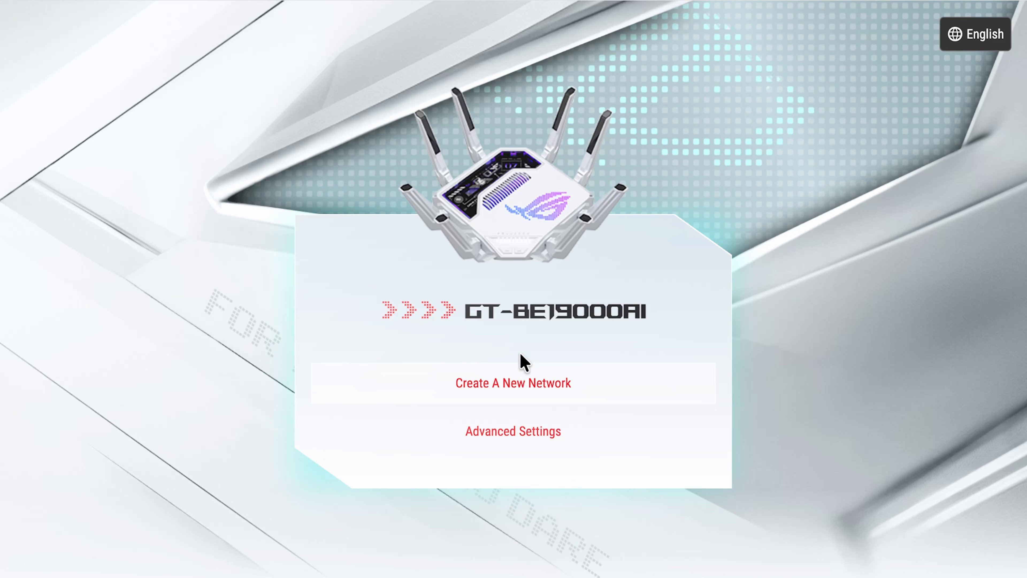
click(515, 393)
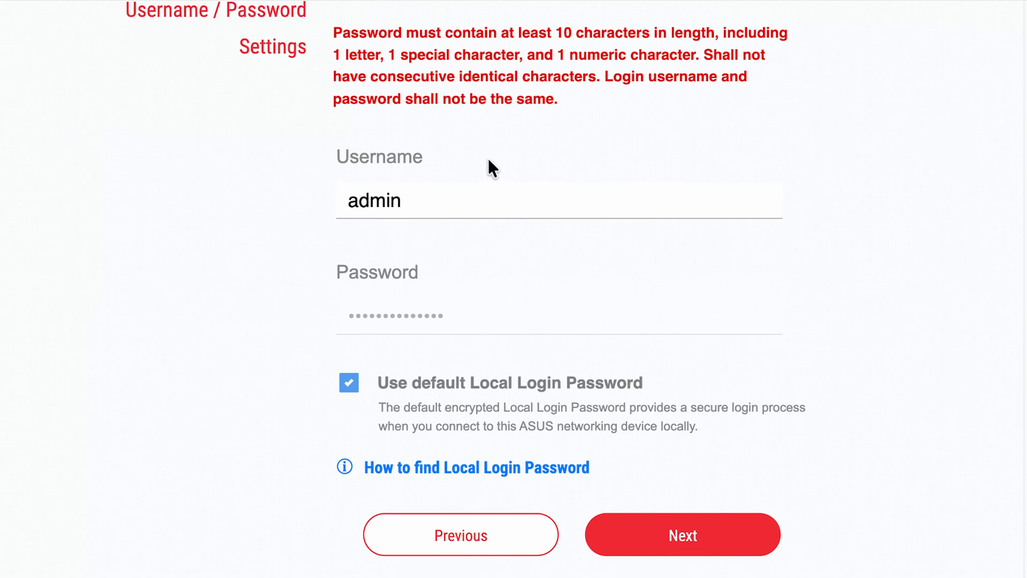
scroll(487, 160, up, 3)
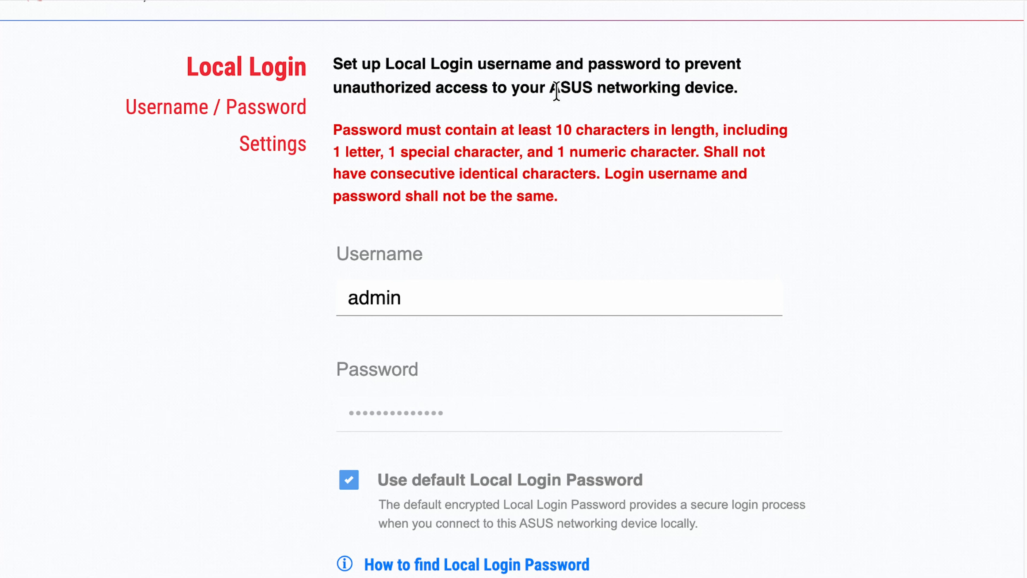
drag(550, 88, 735, 87)
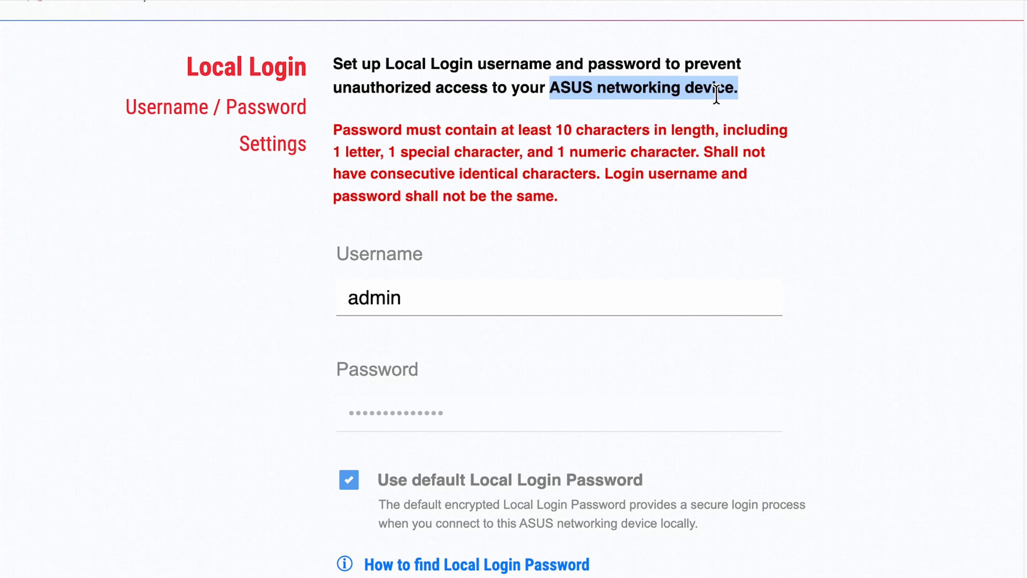
click(401, 153)
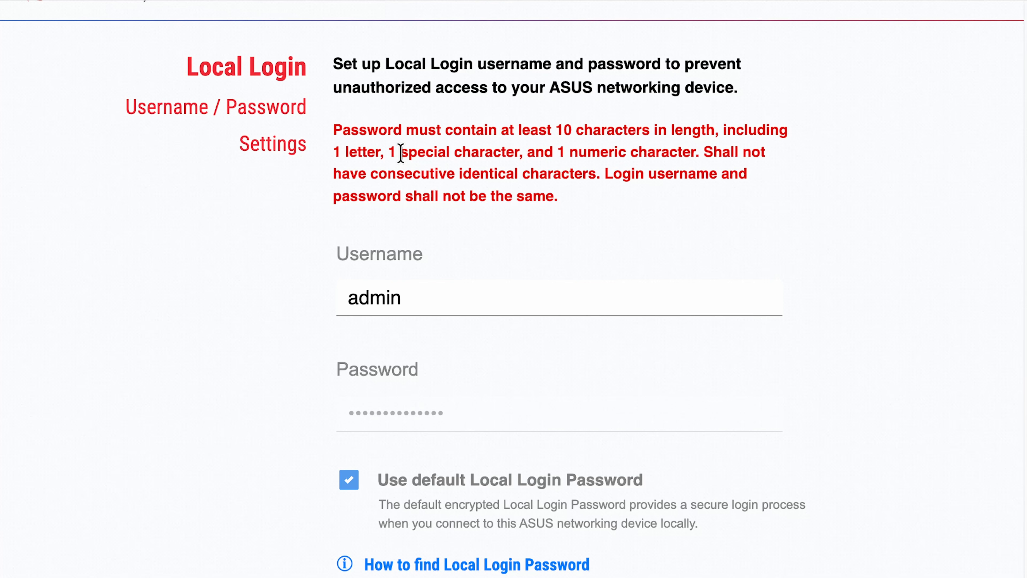
scroll(395, 285, down, 3)
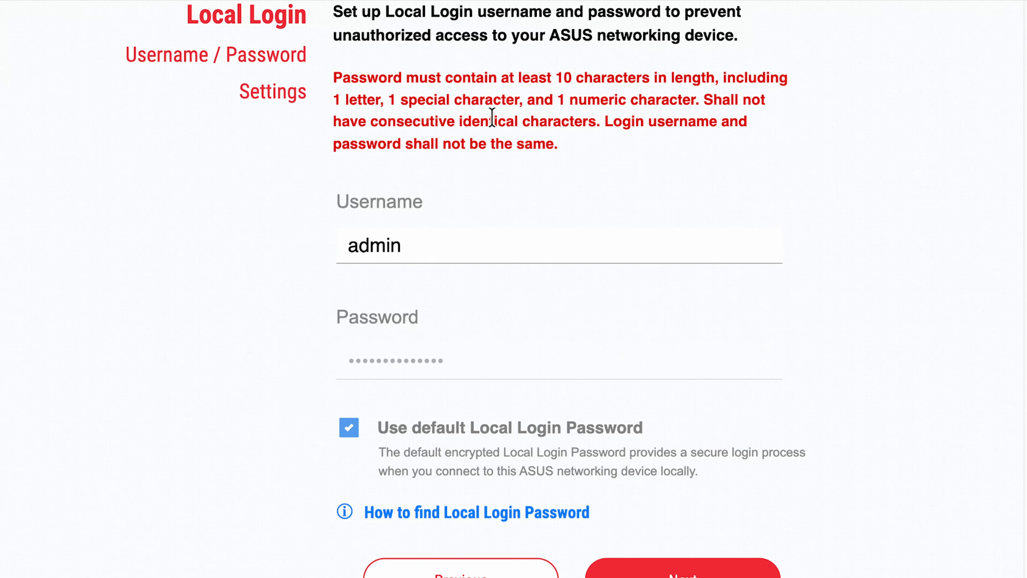
drag(359, 78, 602, 129)
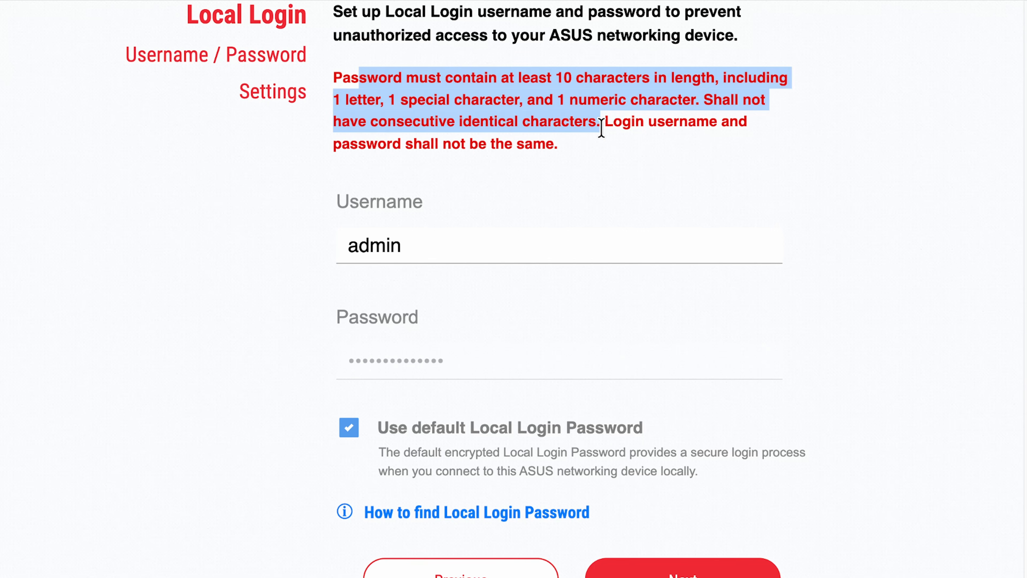
scroll(513, 114, down, 1)
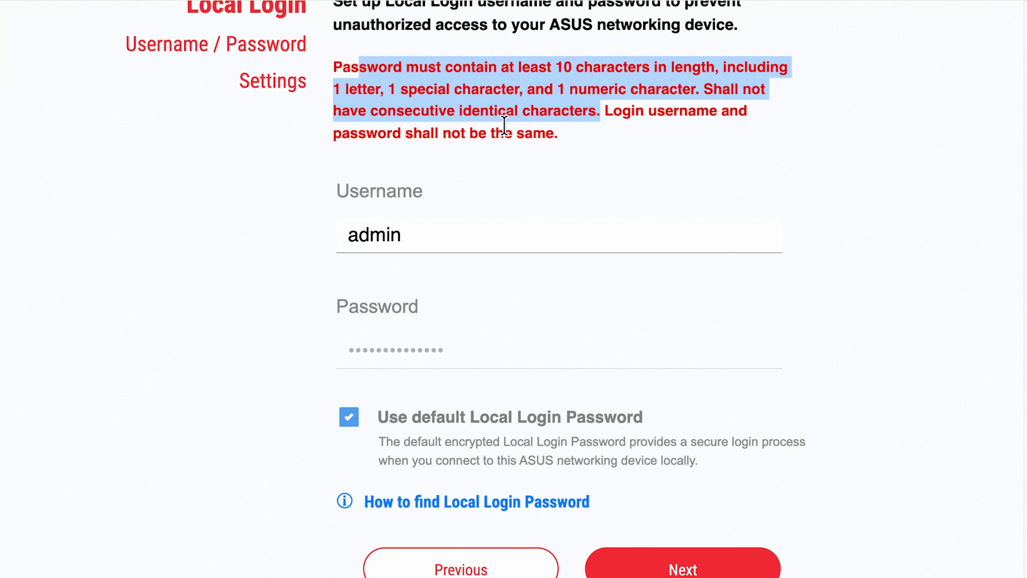
scroll(504, 125, down, 2)
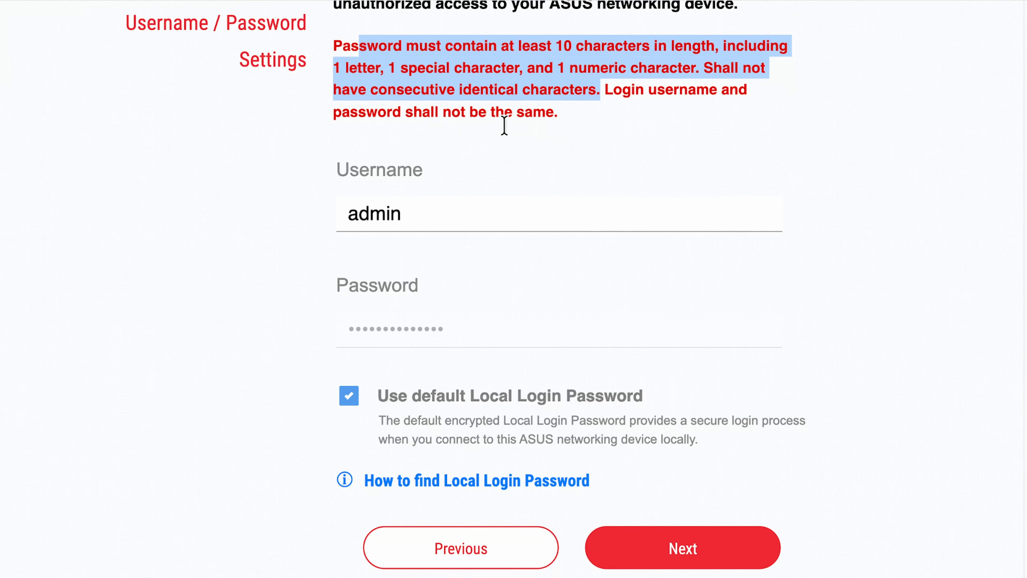
click(614, 89)
double_click(366, 213)
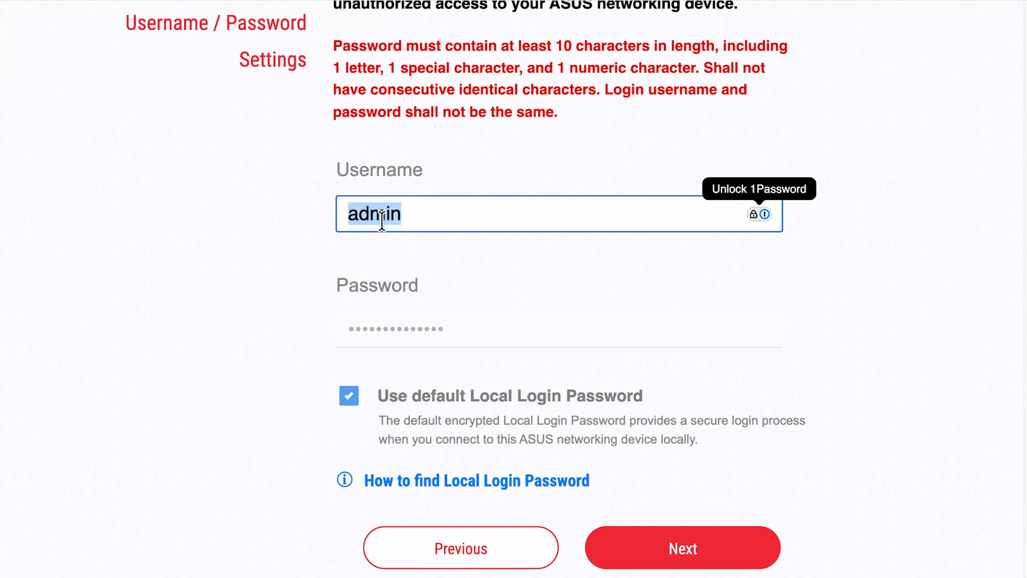
click(424, 215)
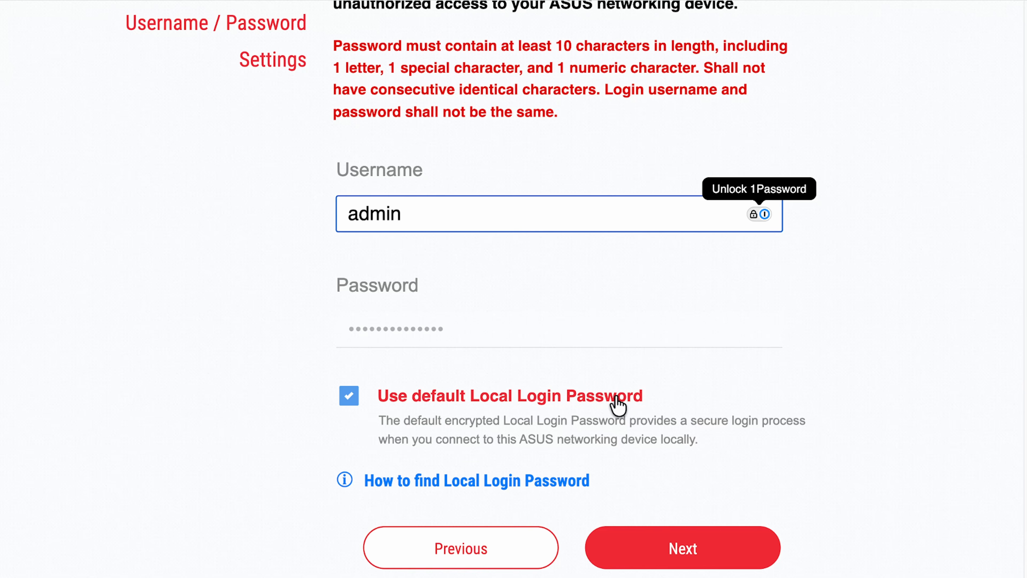
Check where the local login password is found, keep 'Use default Local Login Password' ticked, and continue
click(471, 488)
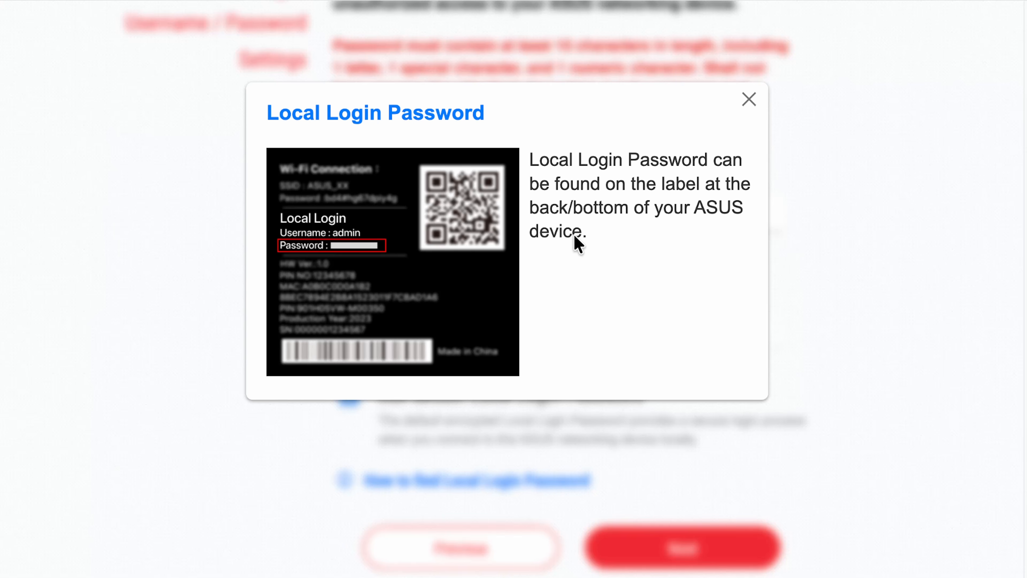
click(748, 100)
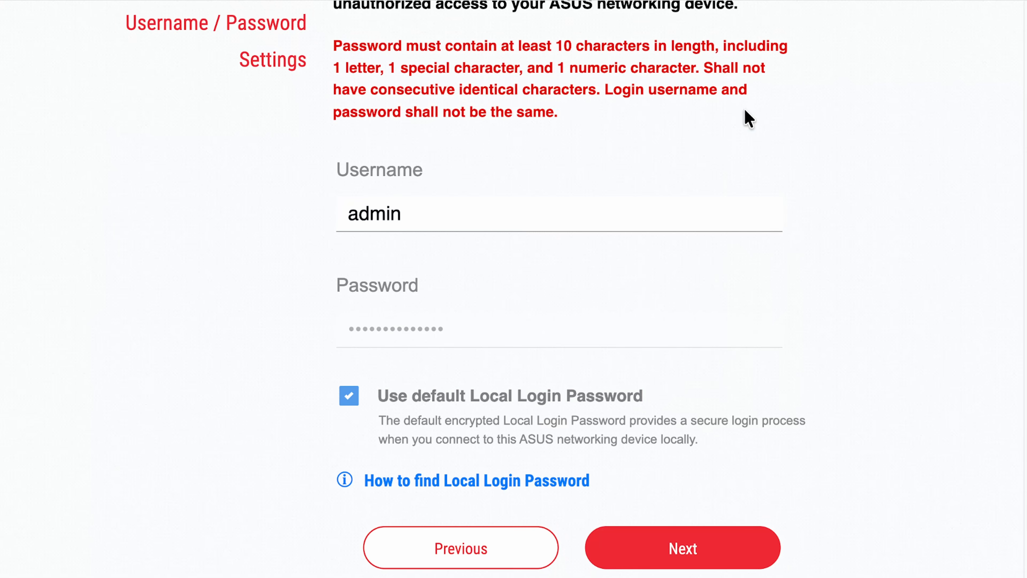
click(349, 396)
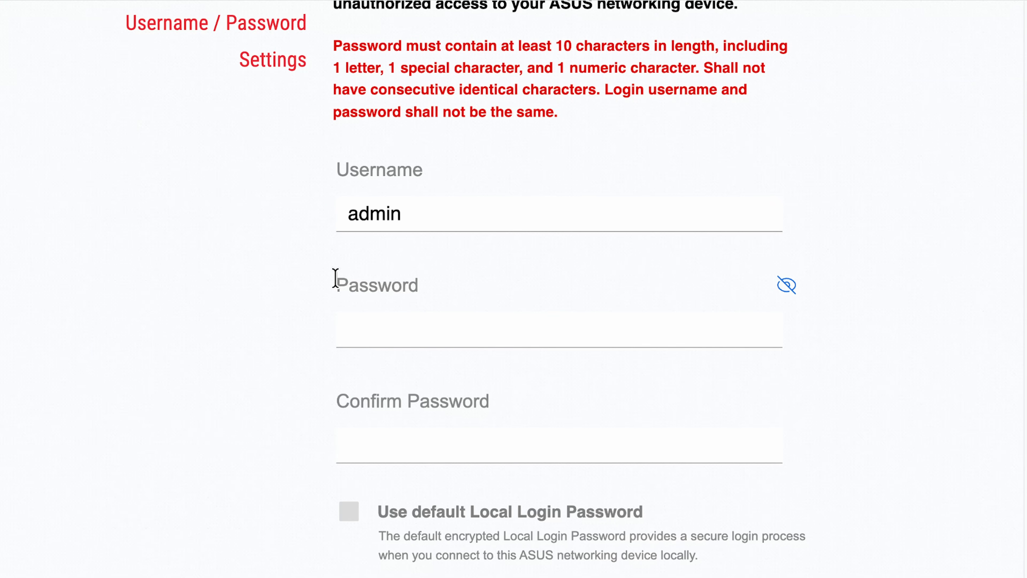
scroll(334, 297, down, 2)
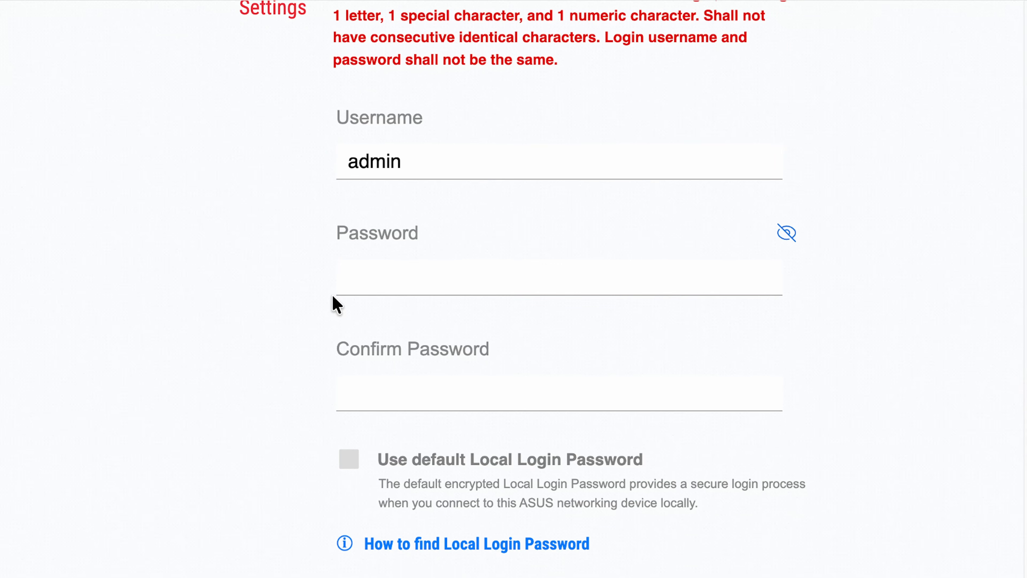
click(347, 462)
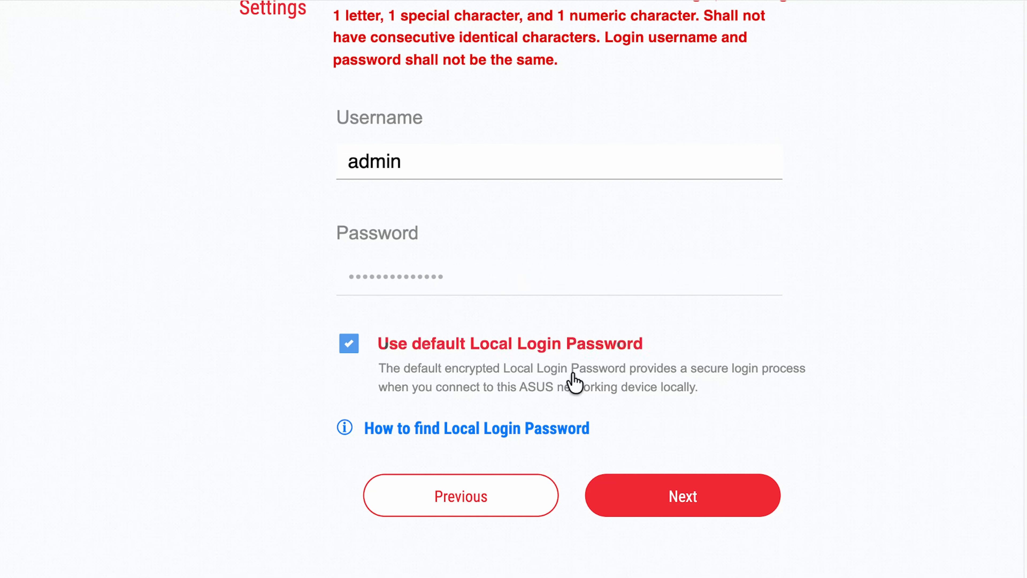
click(672, 487)
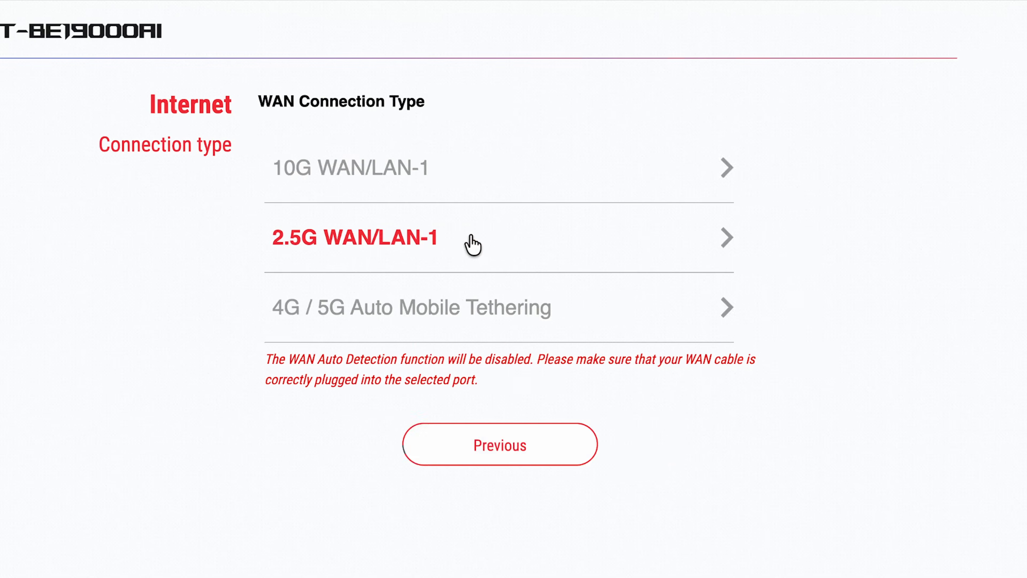
Choose the 2.5G WAN/LAN-1 port, leave Special Requirement from ISP off, and back out of PPPoE
click(471, 238)
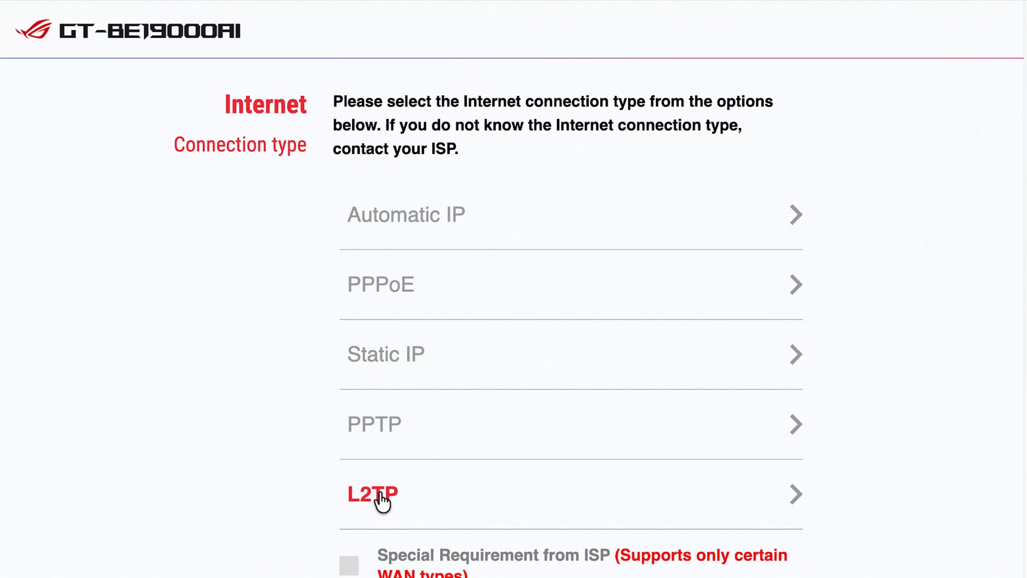
scroll(293, 476, down, 3)
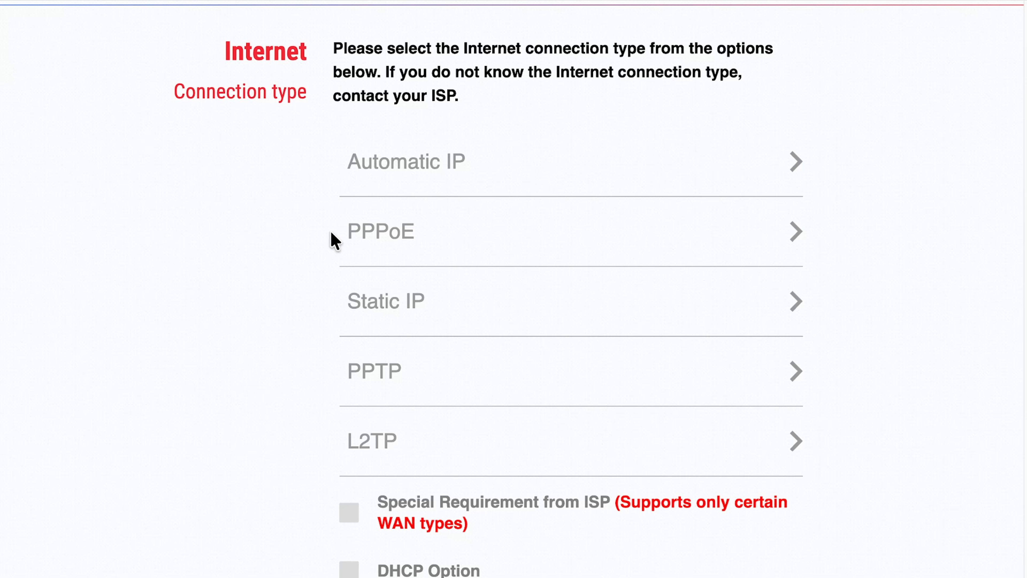
scroll(355, 512, down, 1)
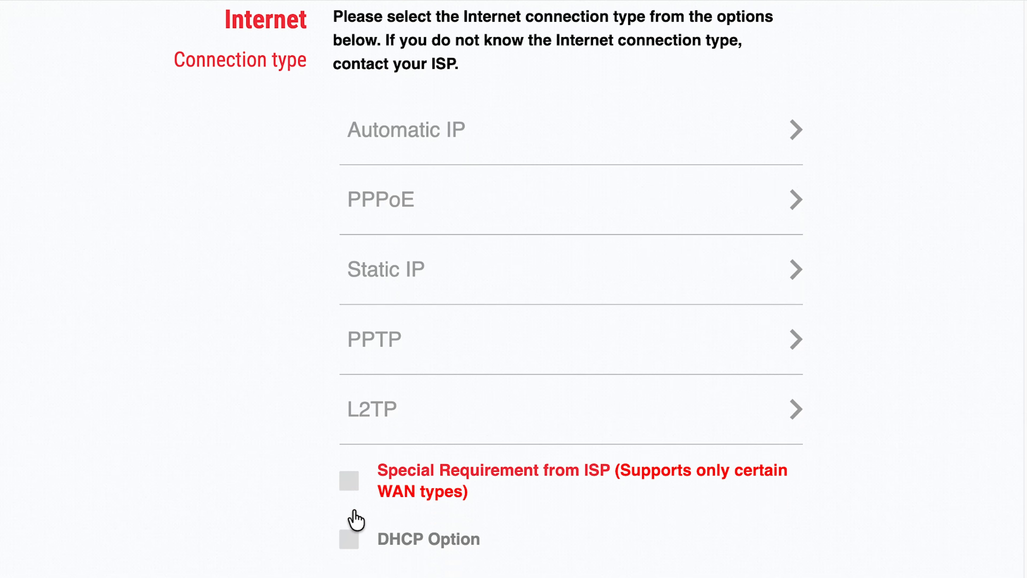
click(349, 480)
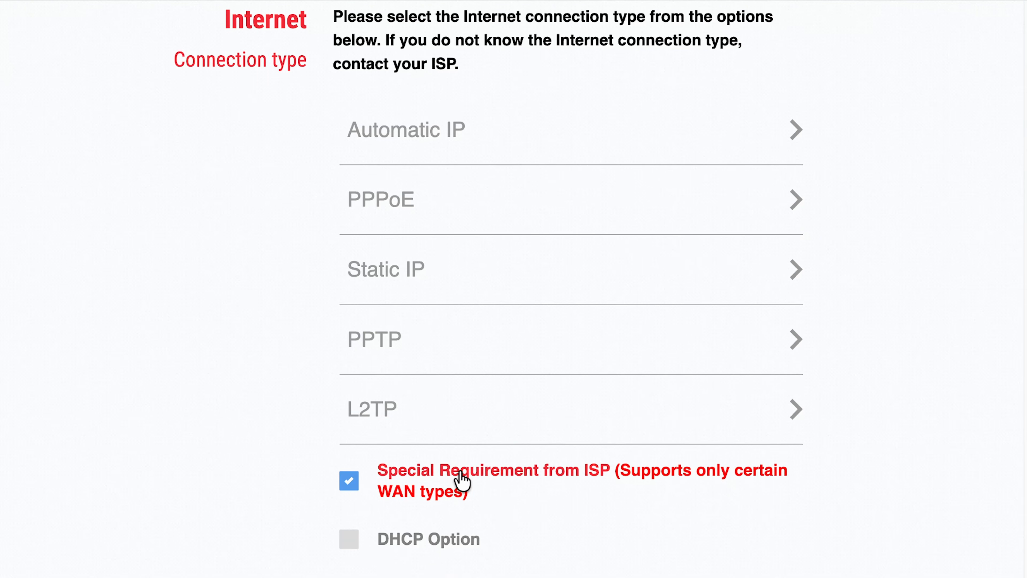
scroll(319, 495, down, 1)
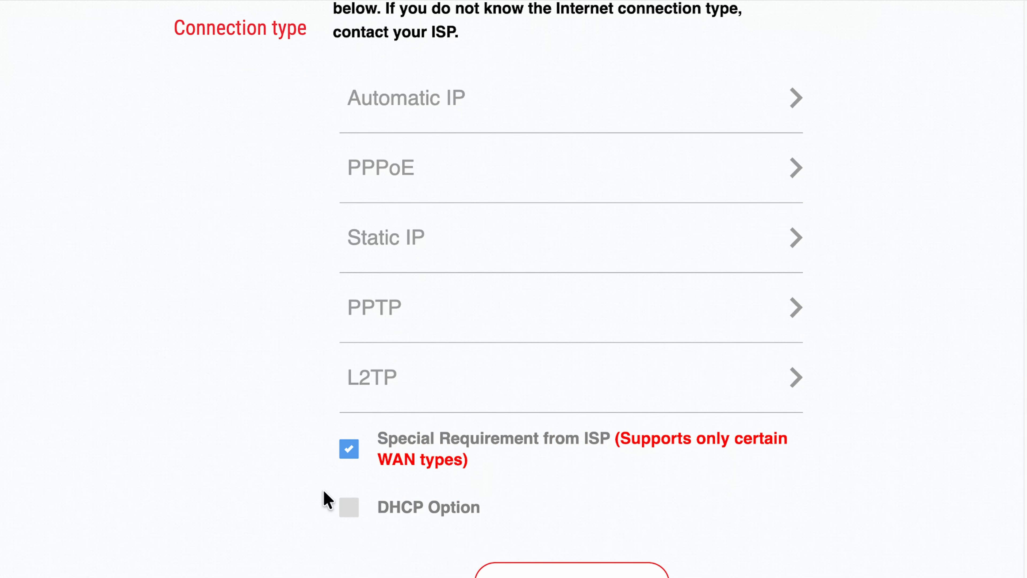
scroll(351, 508, down, 1)
scroll(350, 508, up, 1)
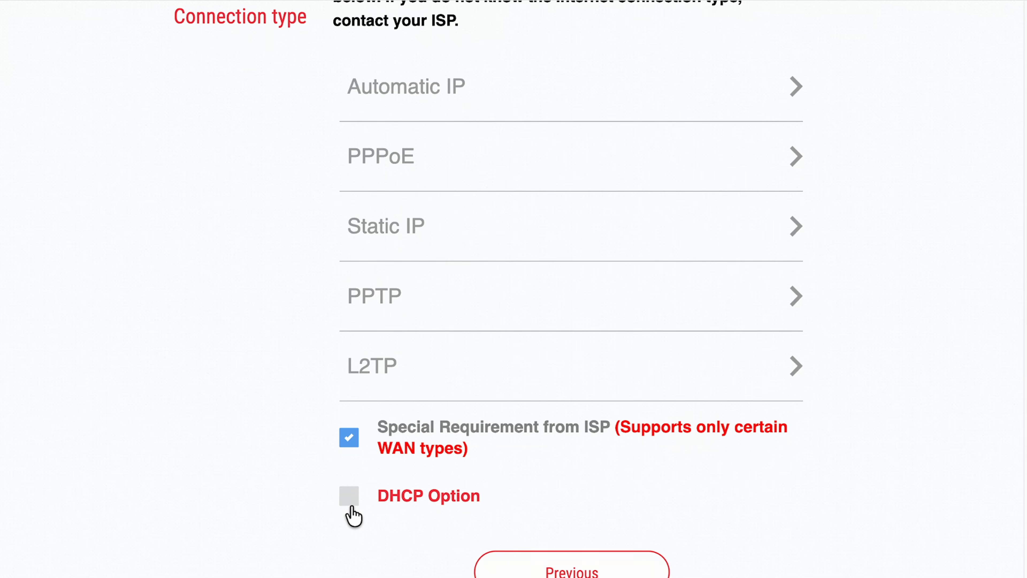
click(349, 459)
scroll(557, 566, down, 1)
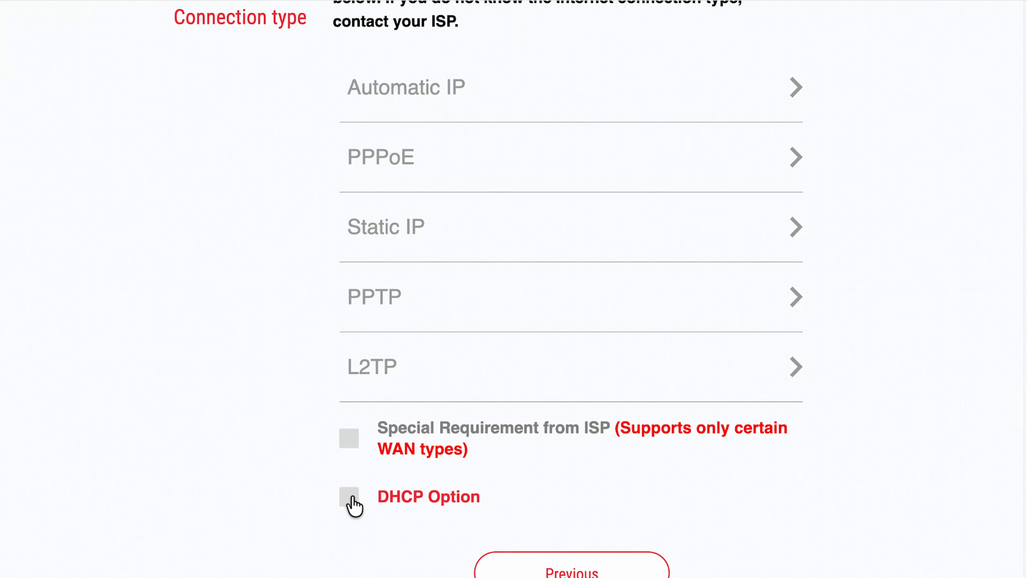
scroll(332, 494, up, 3)
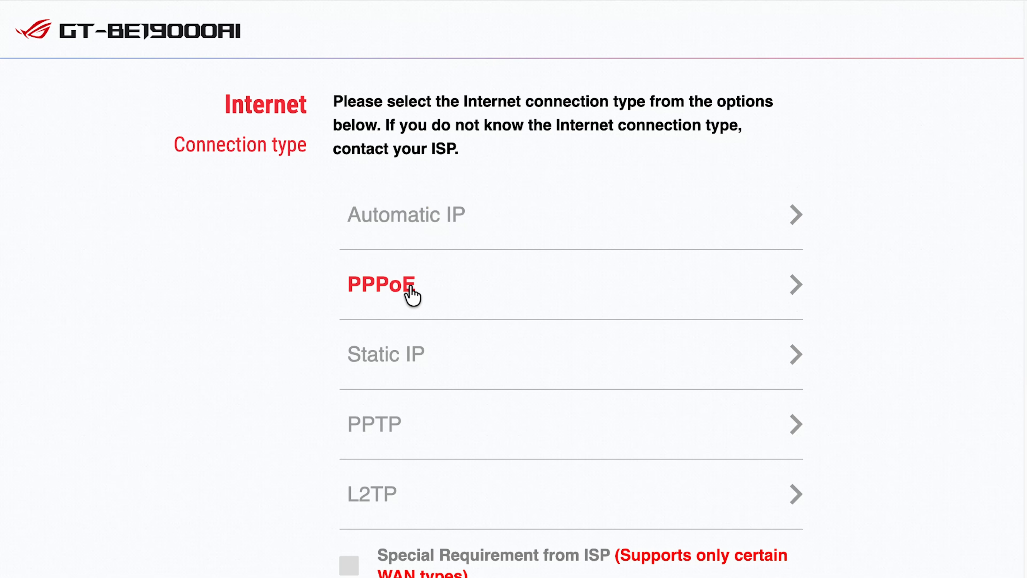
click(391, 298)
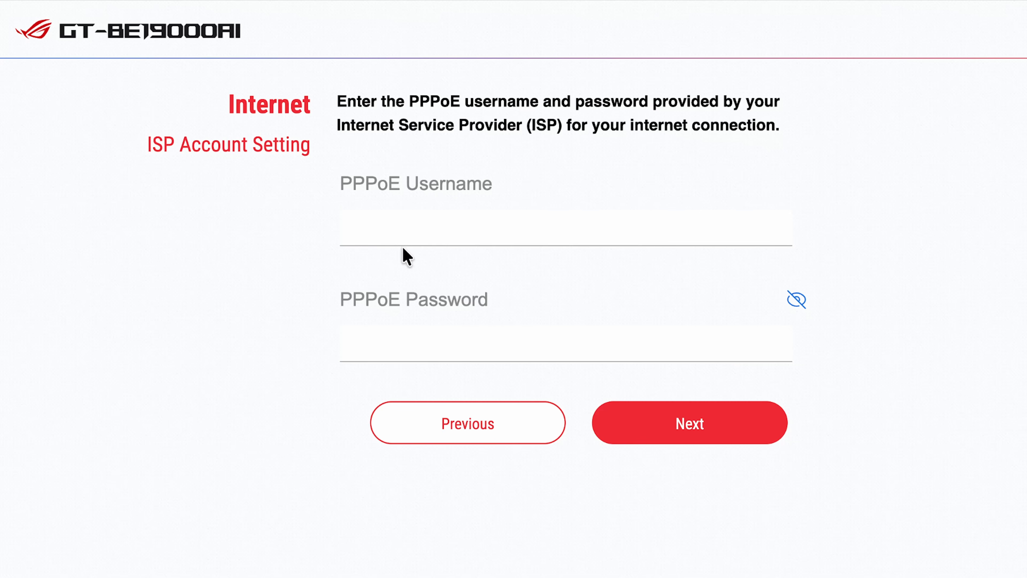
click(413, 415)
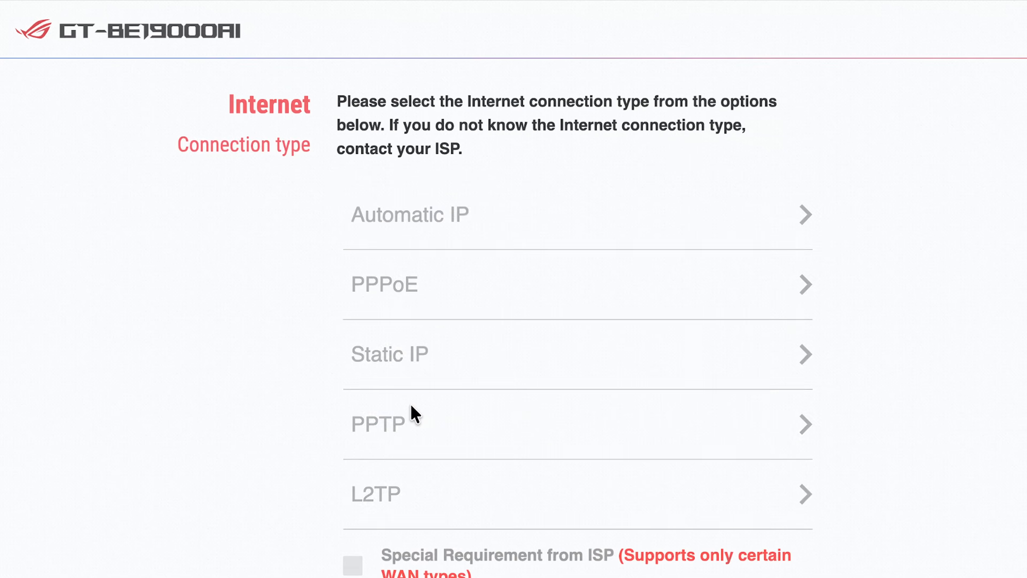
Choose Automatic IP as the internet connection type
click(411, 218)
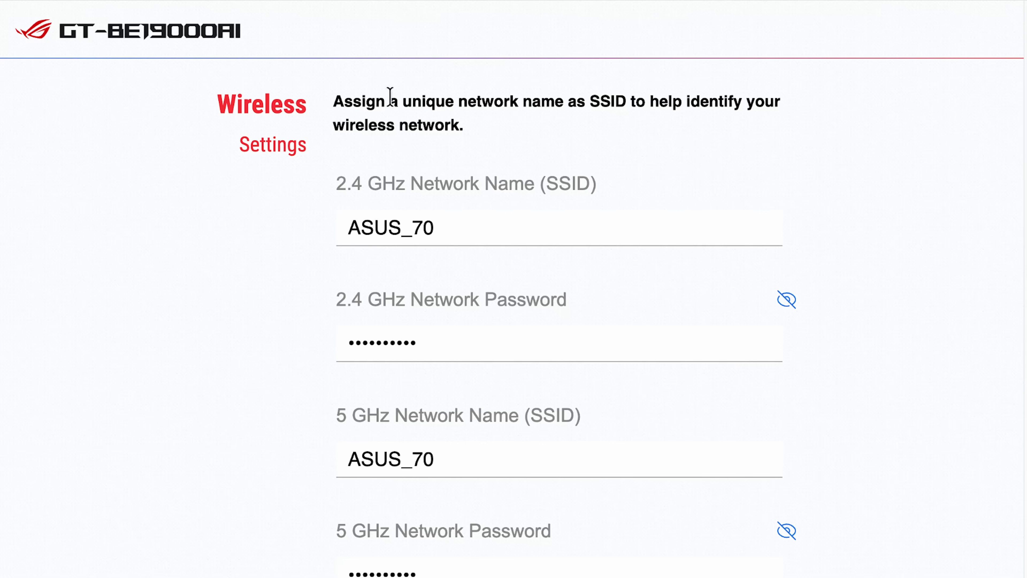
scroll(316, 401, down, 2)
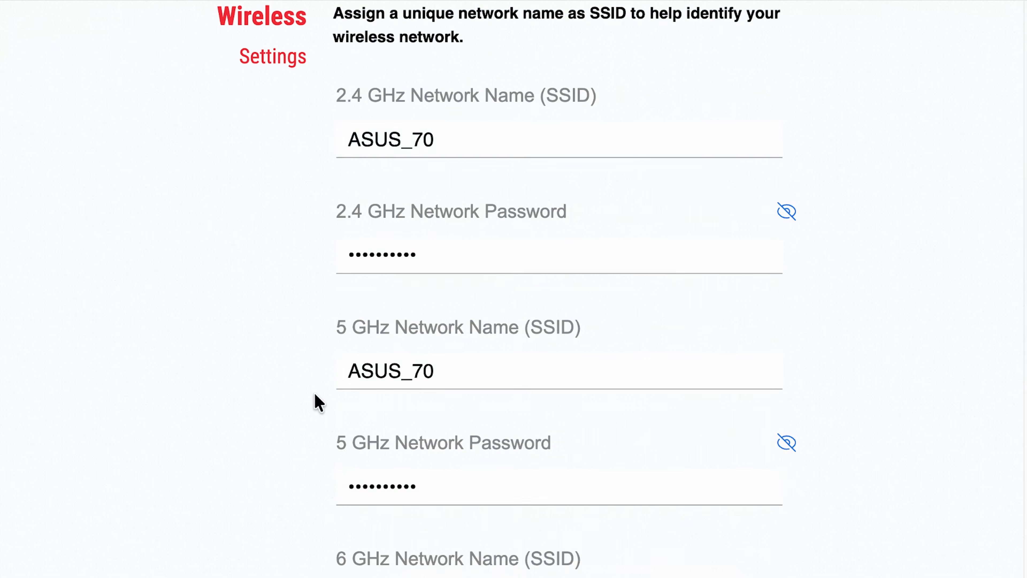
scroll(318, 401, down, 6)
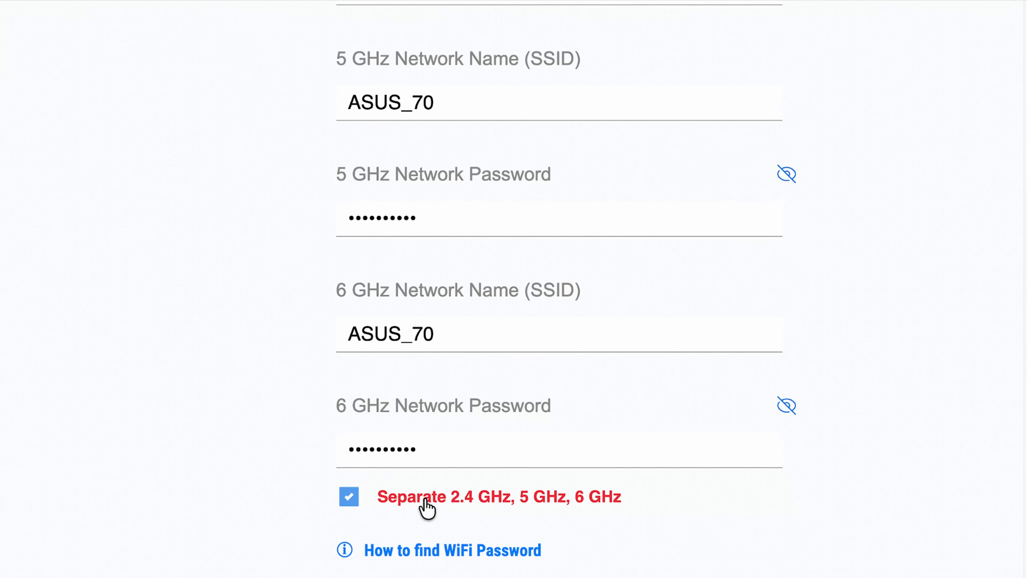
Untick 'Separate 2.4 GHz, 5 GHz, 6 GHz' so all bands share one name and password
scroll(313, 474, up, 2)
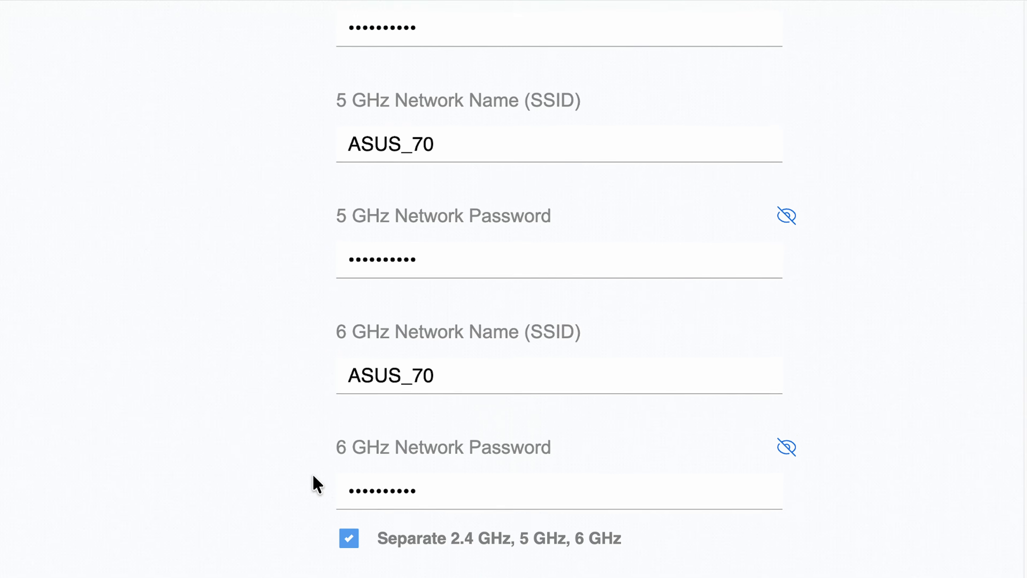
scroll(313, 475, up, 1)
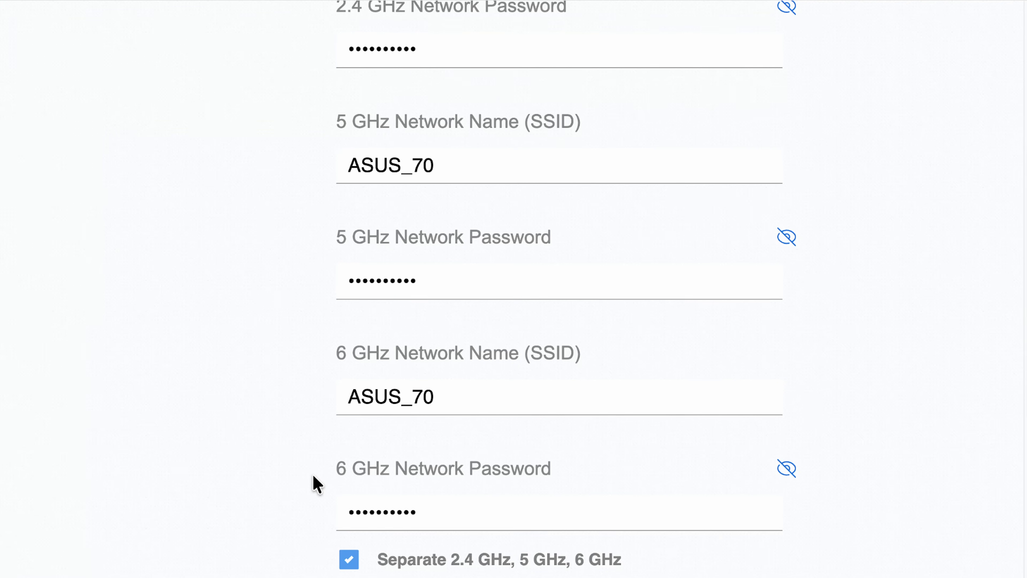
scroll(314, 476, up, 3)
scroll(311, 482, up, 3)
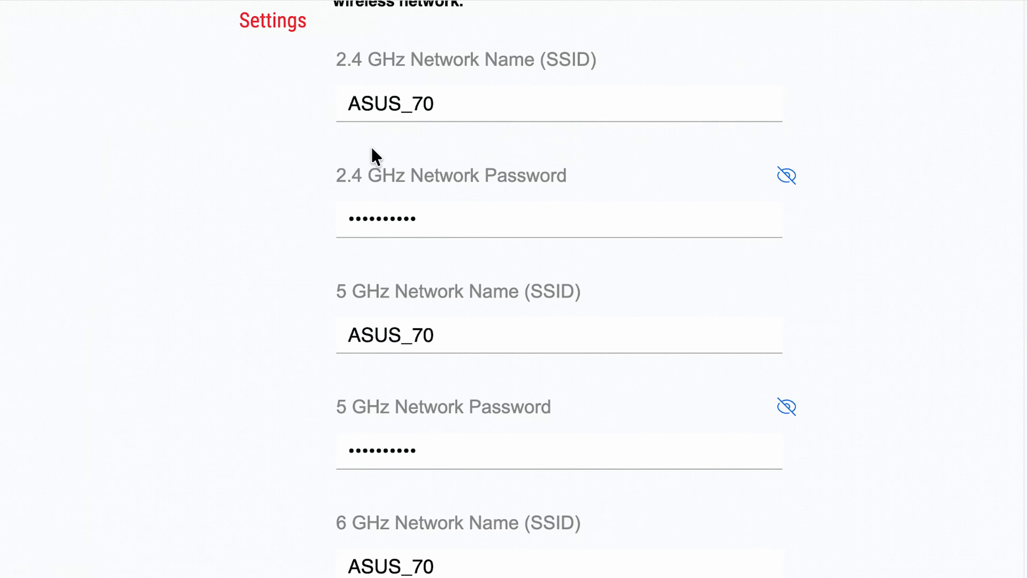
scroll(289, 352, down, 1)
scroll(288, 351, down, 1)
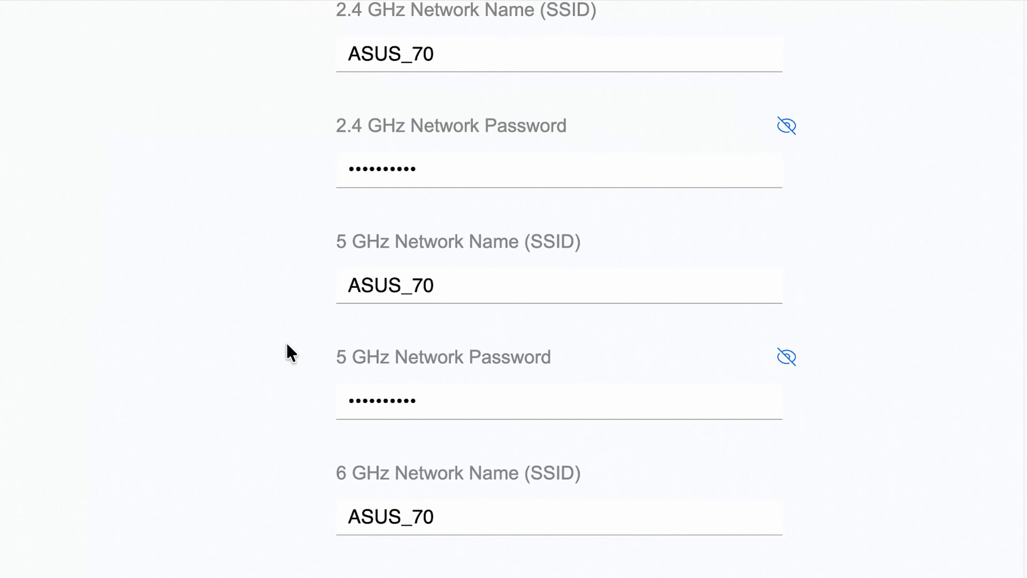
scroll(287, 350, up, 1)
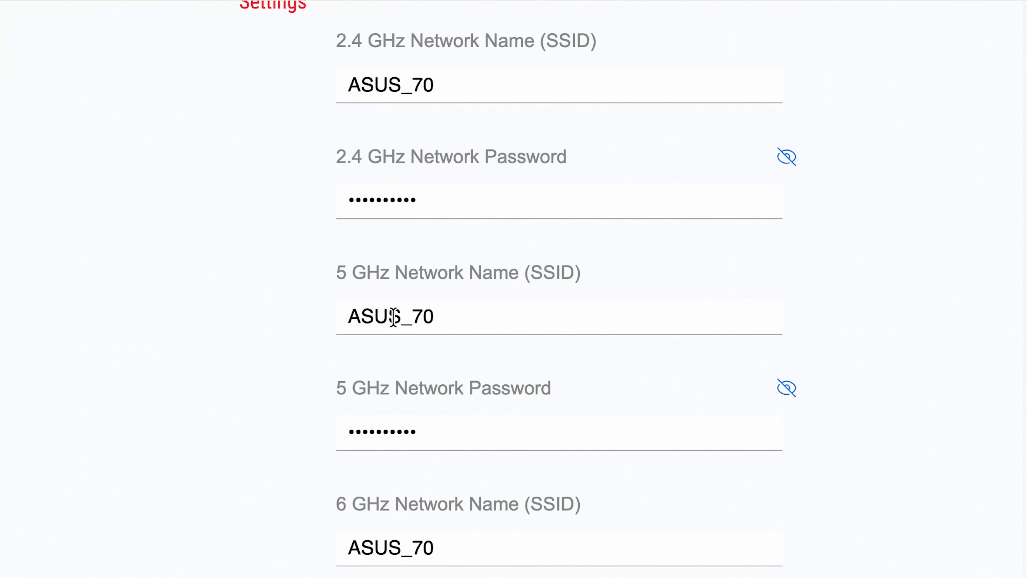
scroll(487, 335, down, 3)
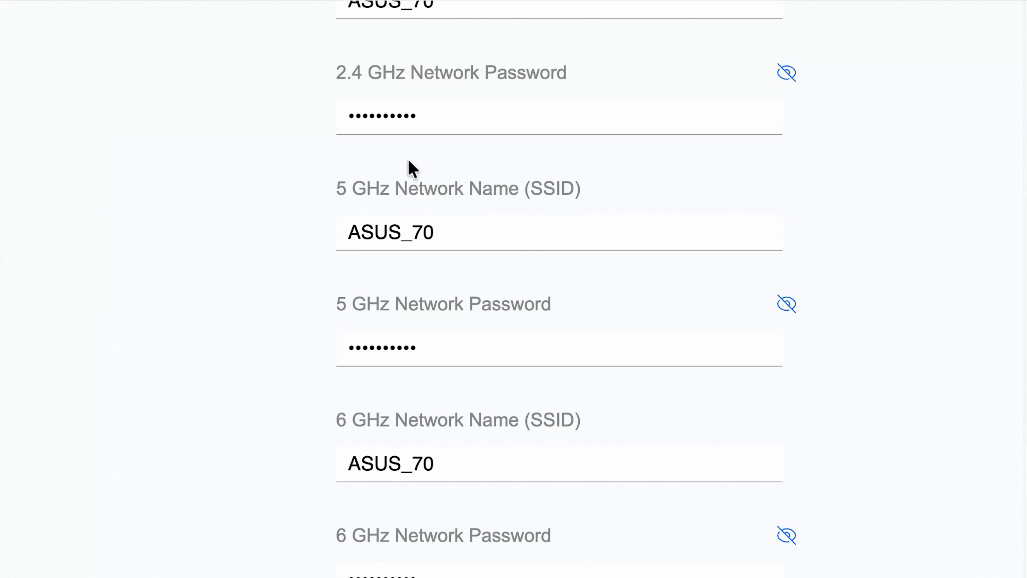
scroll(304, 269, down, 5)
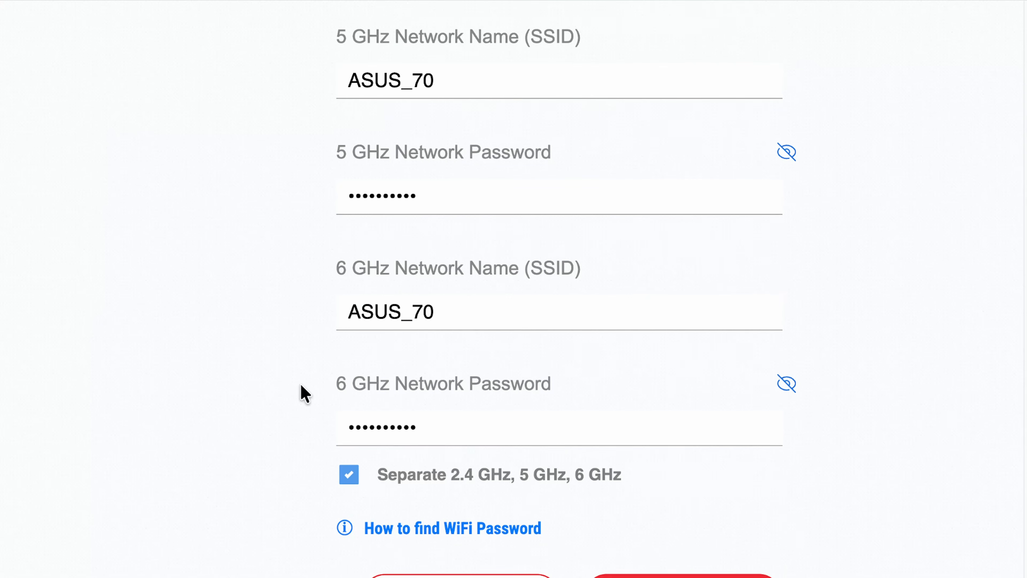
click(350, 479)
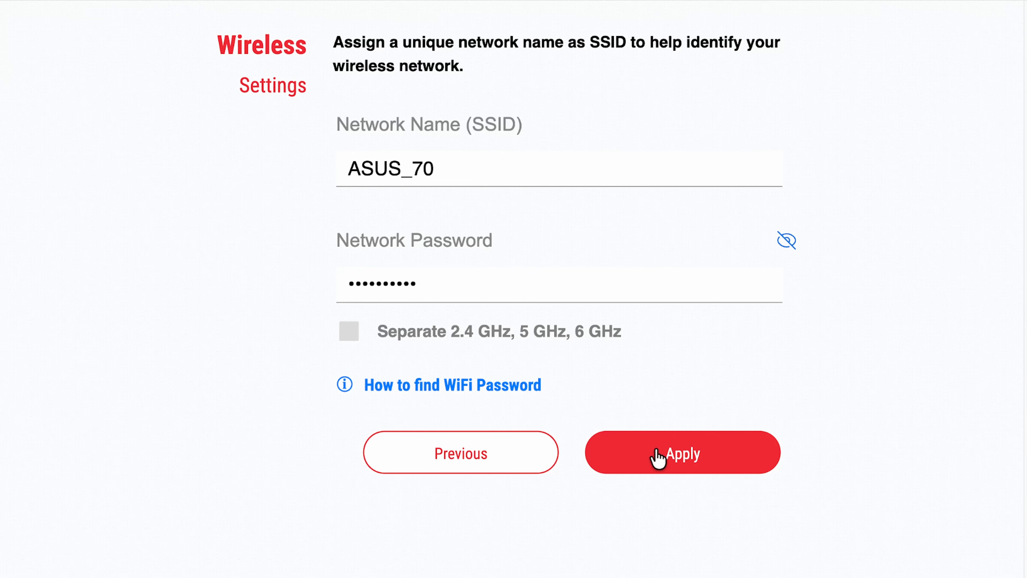
View the WiFi password help, then apply the single ASUS_70 wireless network
click(416, 389)
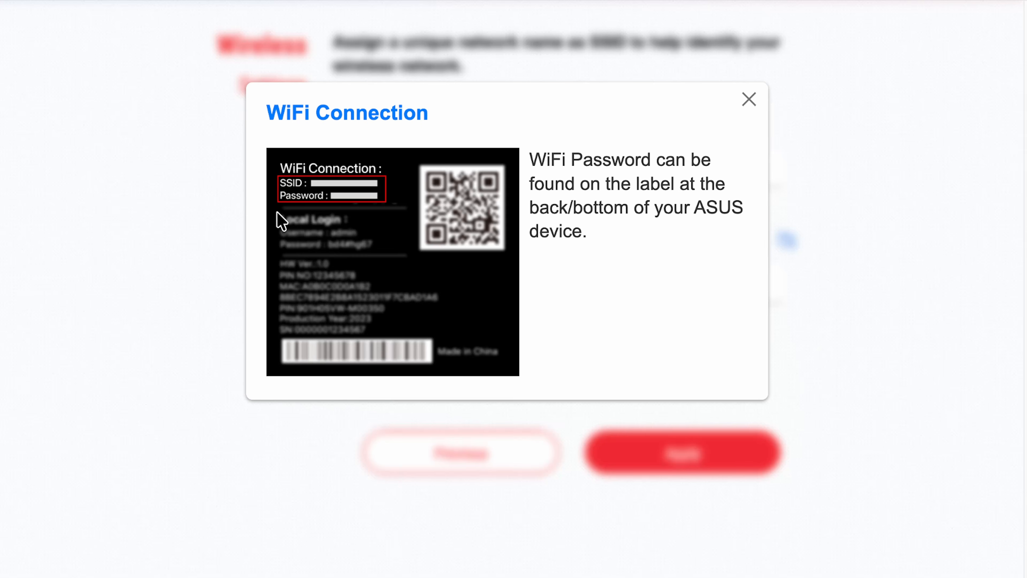
click(747, 104)
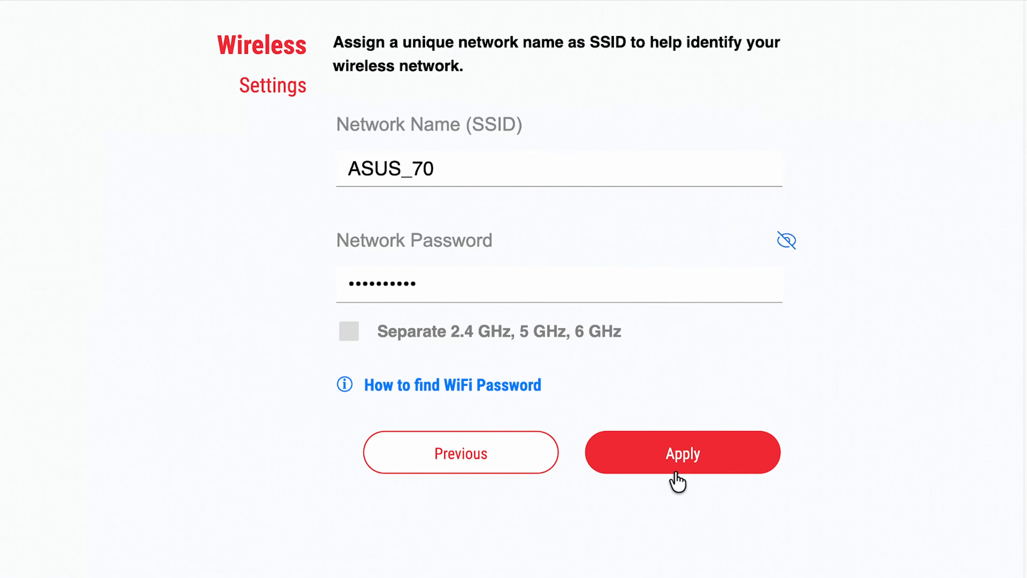
click(676, 461)
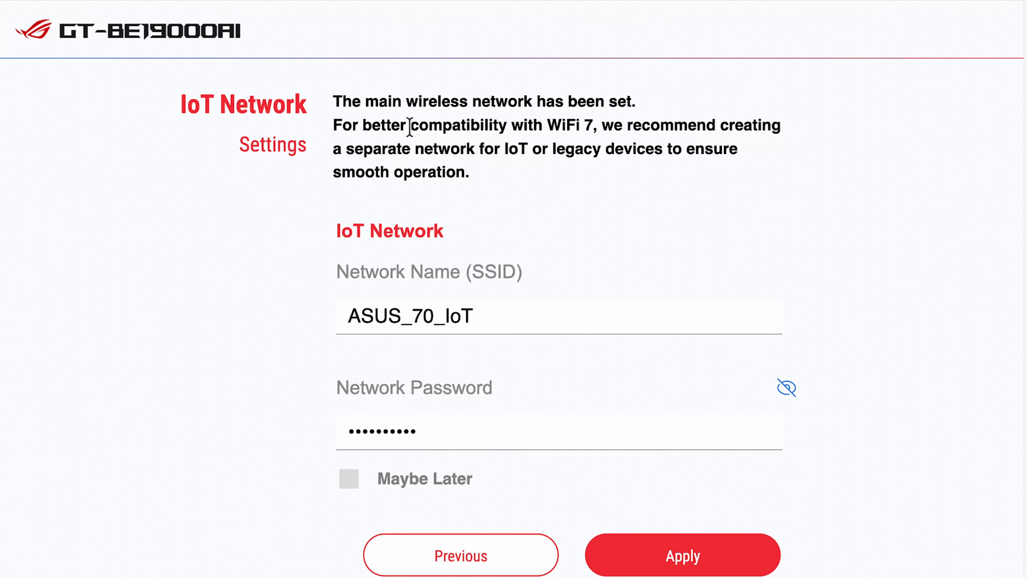
Leave Maybe Later unticked and apply the ASUS_70_IoT network with its password
click(349, 479)
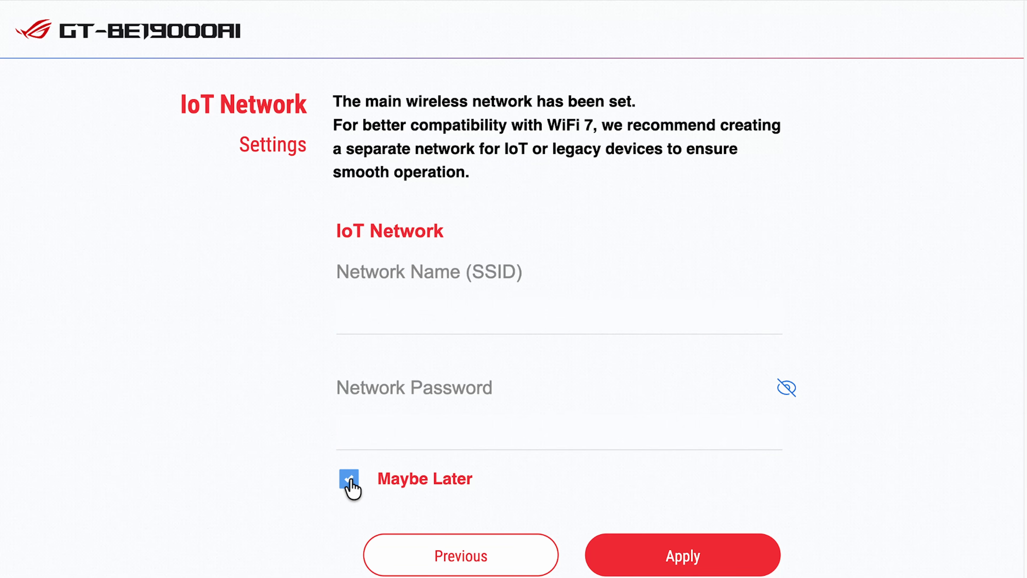
click(350, 479)
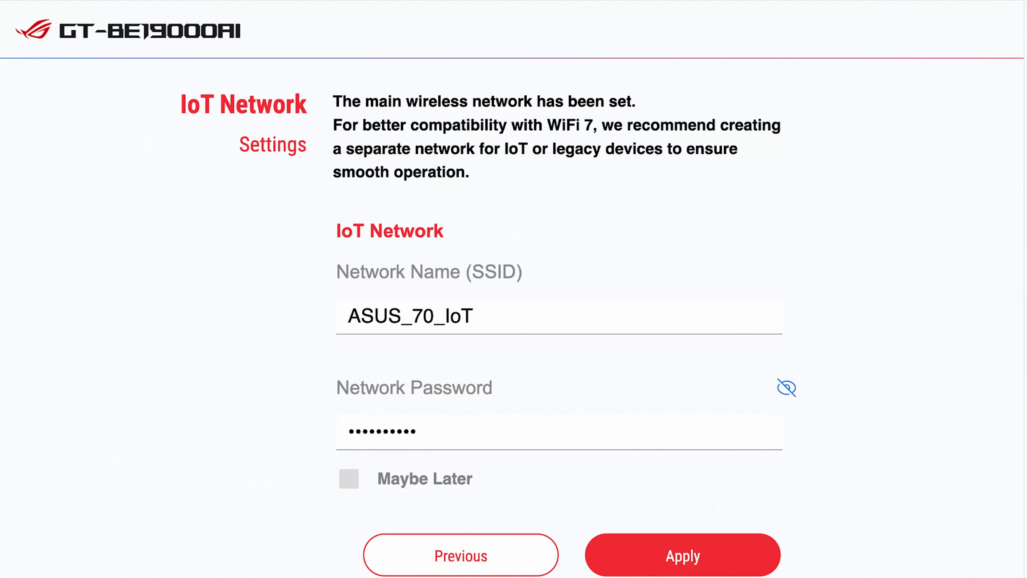
click(684, 555)
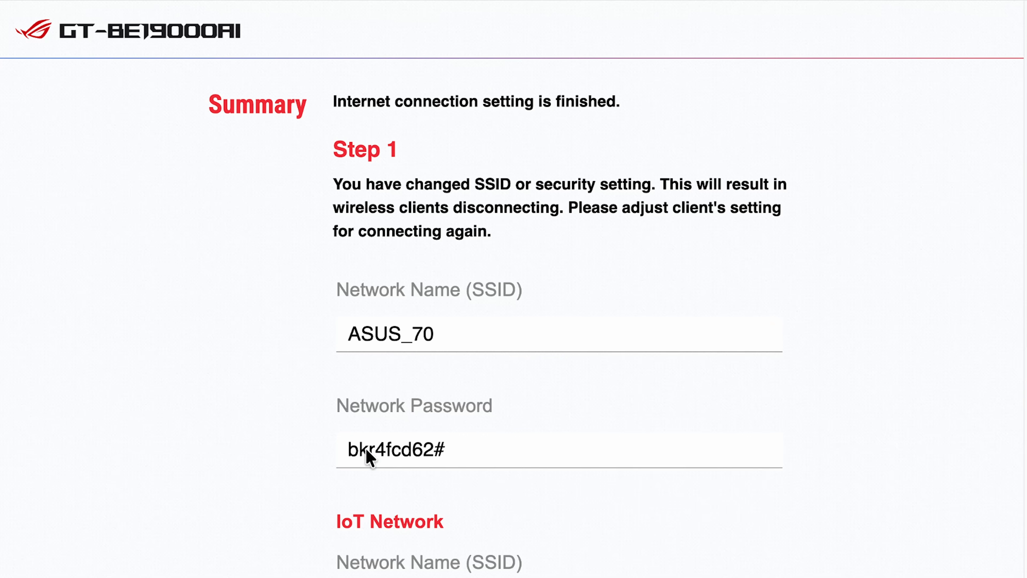
scroll(527, 493, down, 5)
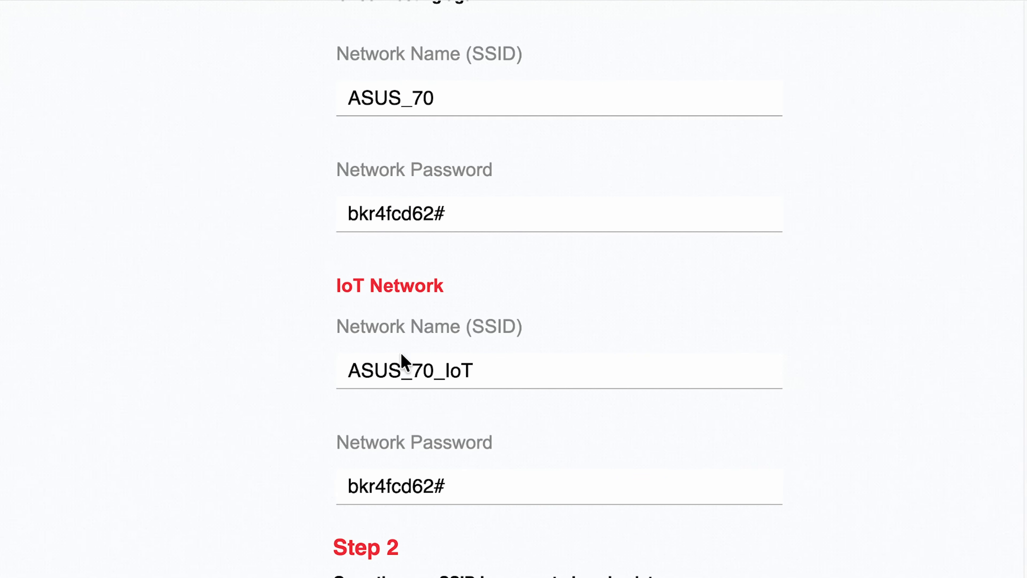
scroll(608, 503, down, 5)
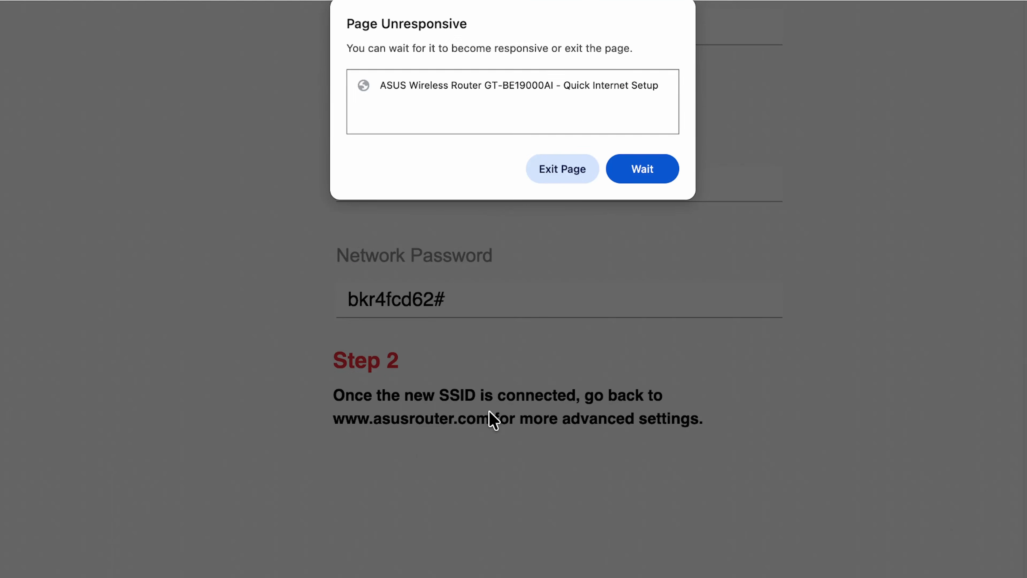
click(629, 167)
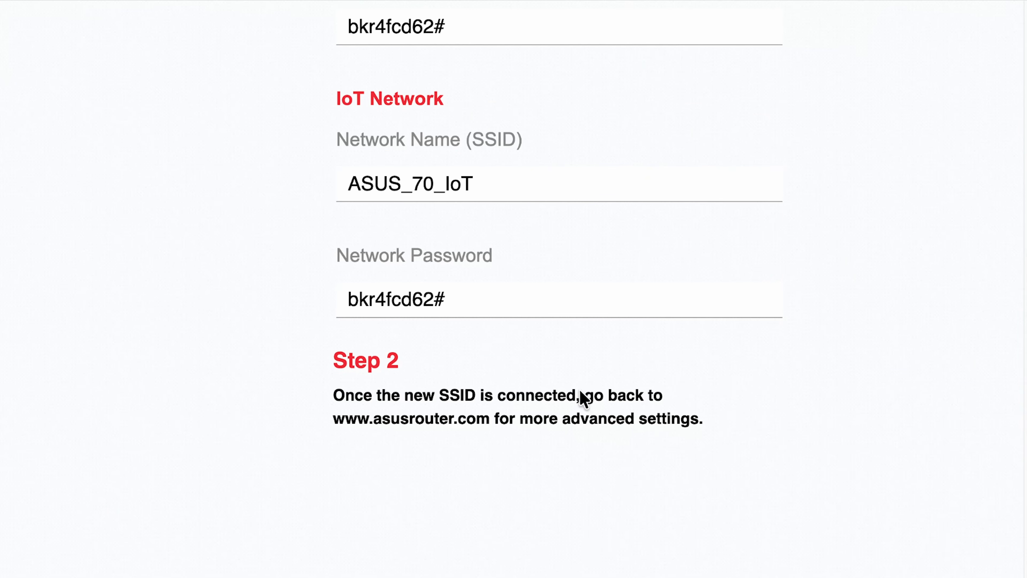
scroll(582, 399, up, 2)
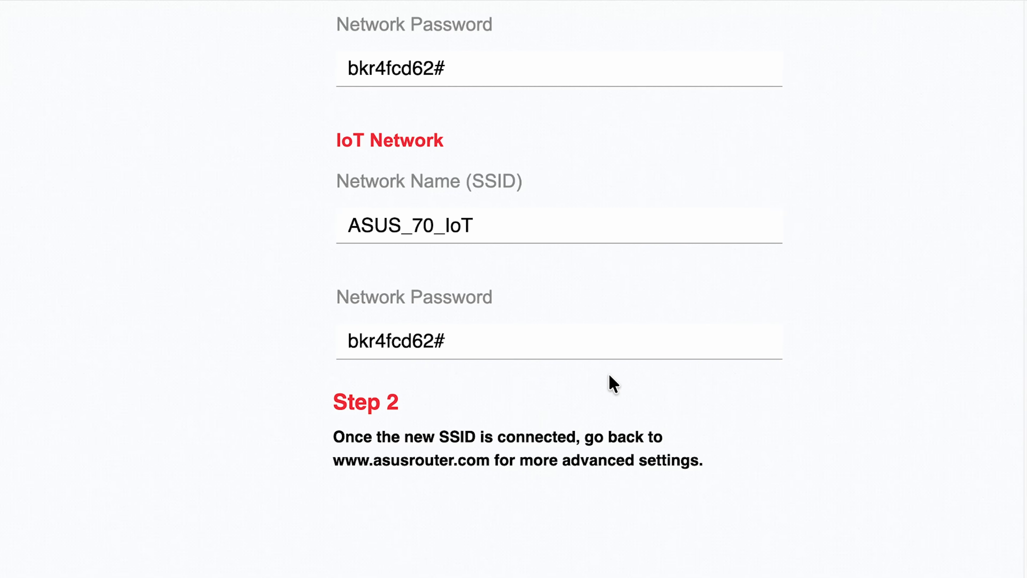
scroll(643, 379, up, 3)
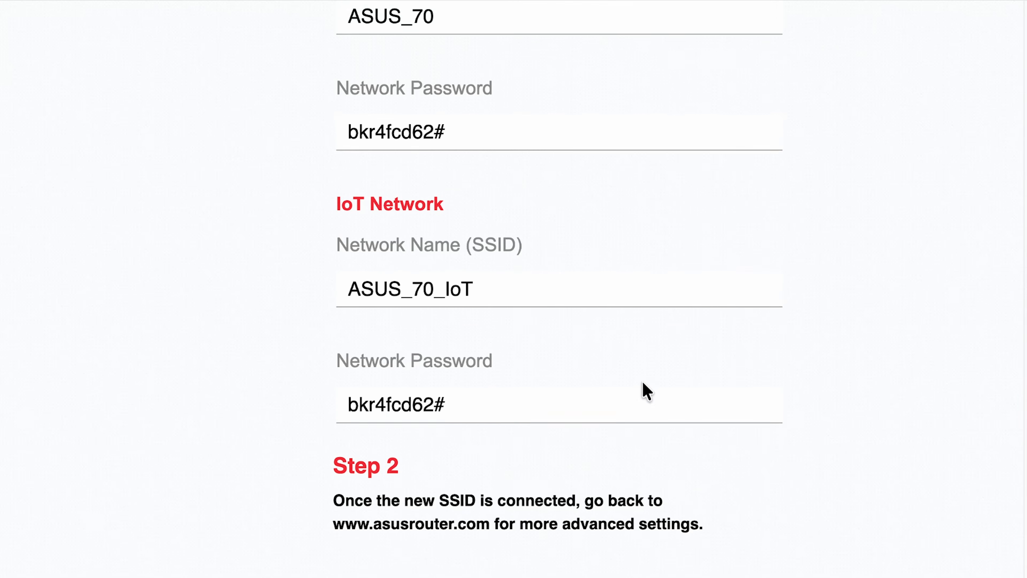
scroll(643, 382, up, 5)
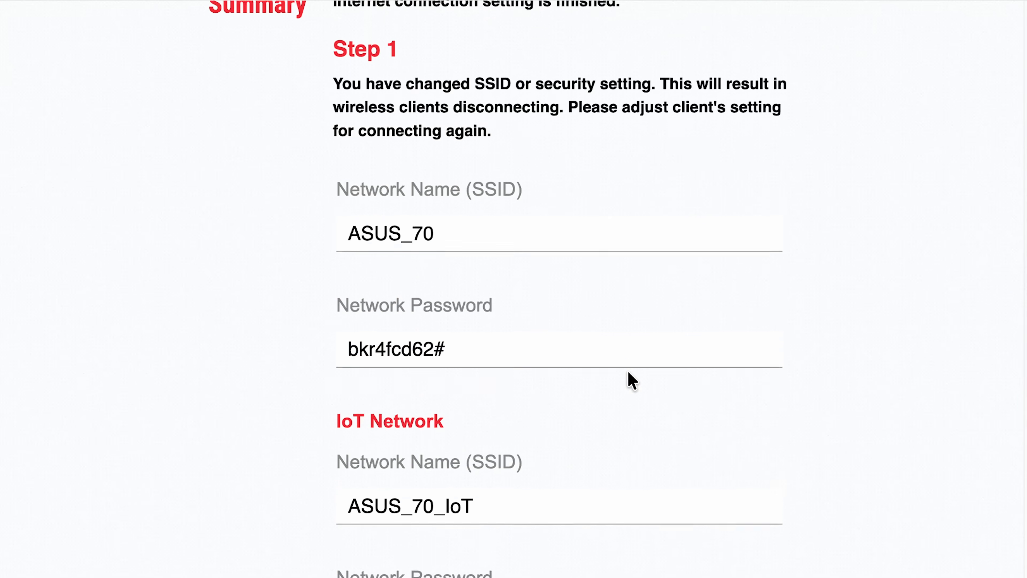
scroll(633, 380, up, 1)
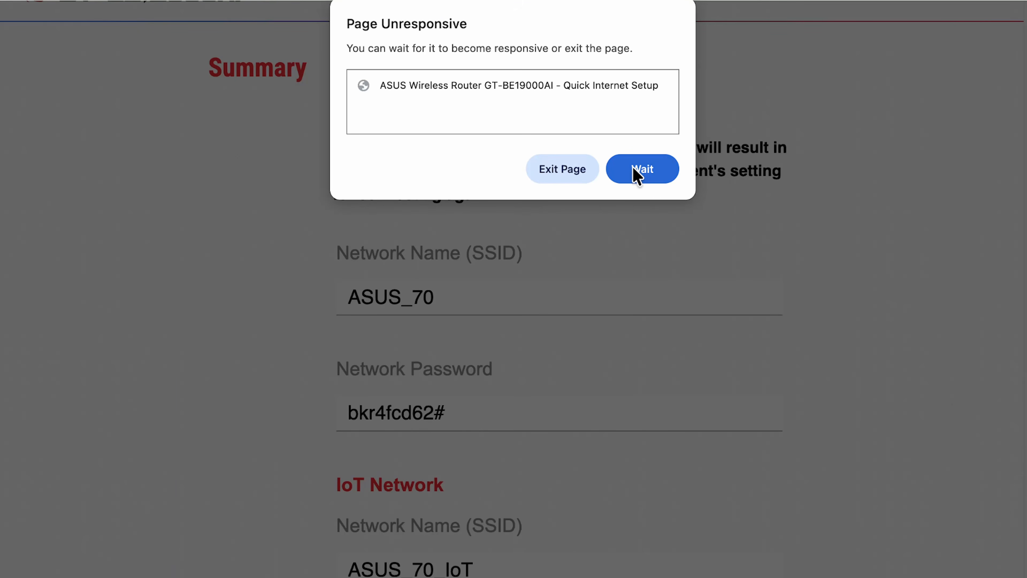
Wait out the unresponsive setup page and scroll back up
click(639, 170)
scroll(554, 234, up, 1)
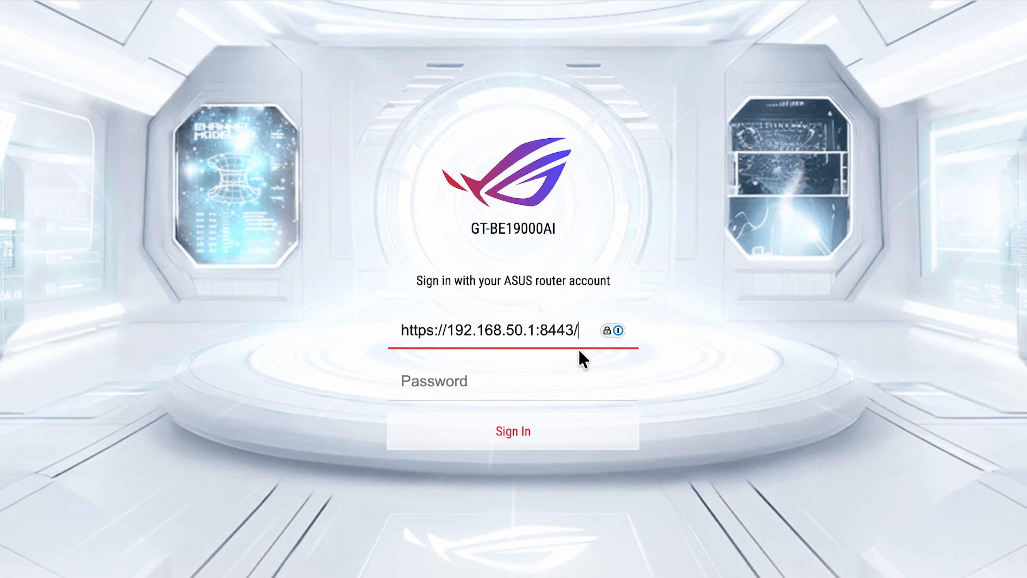
Clear the stray address from the Username field and enter 'admin'
drag(582, 331, 387, 328)
key(BackSpace)
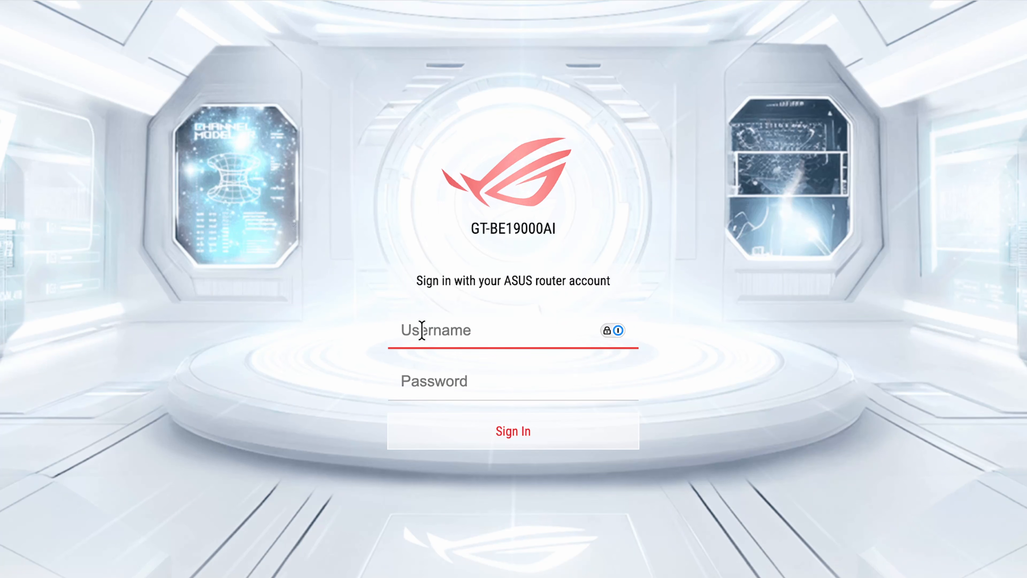
text(admin)
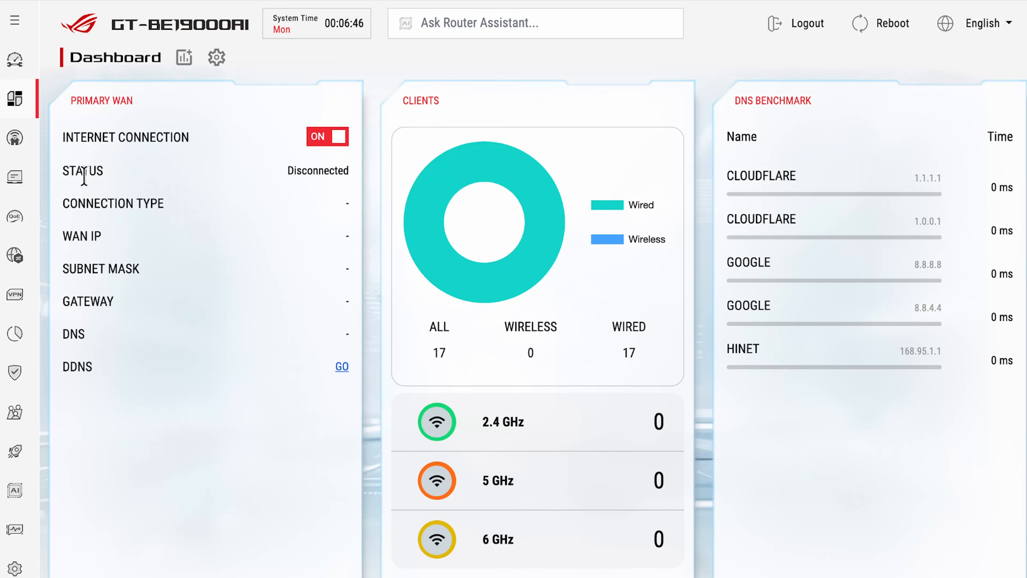
drag(76, 171, 349, 331)
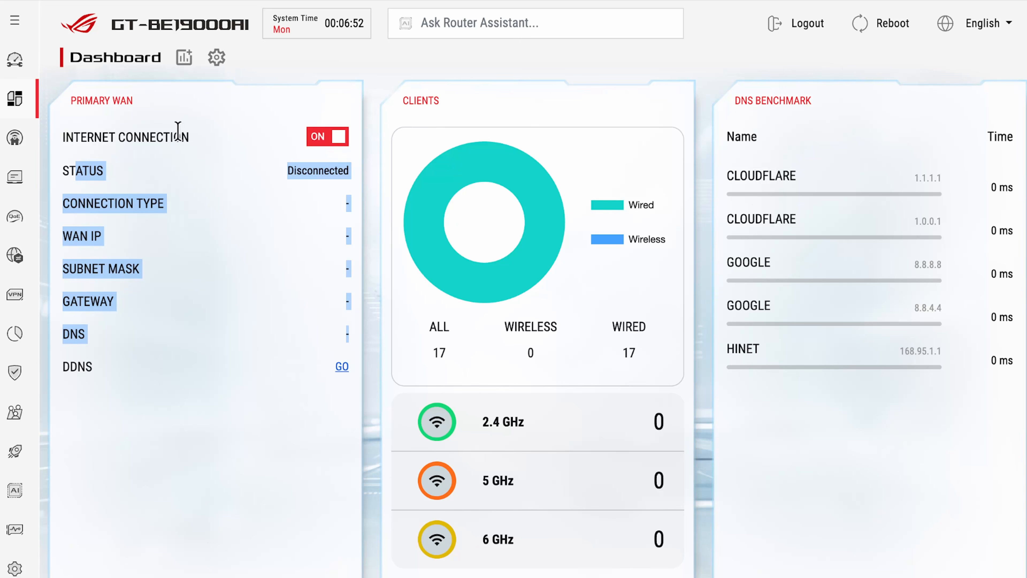
click(297, 62)
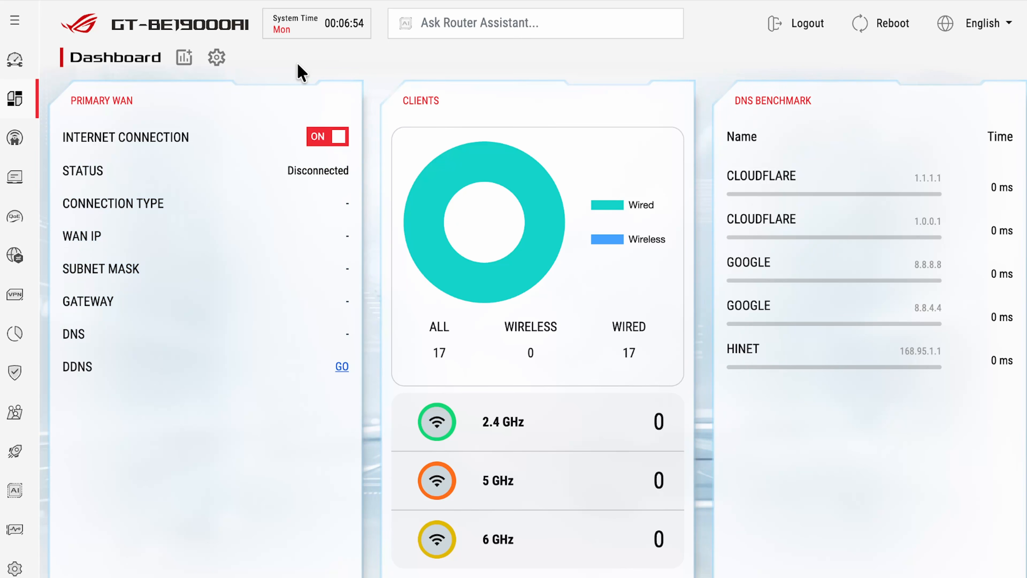